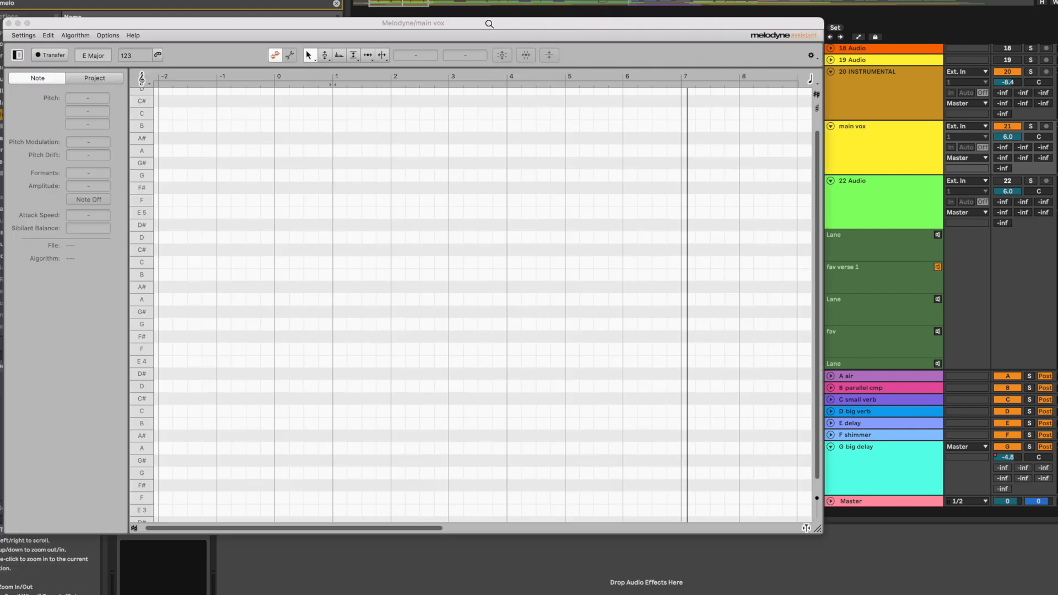
Transfer the main vox clip into Melodyne by playing it from its start, and reposition the plug-in window to expose the note editor.
{"action": "left_click_drag", "start_coordinate": [489, 23], "coordinate": [654, 292]}
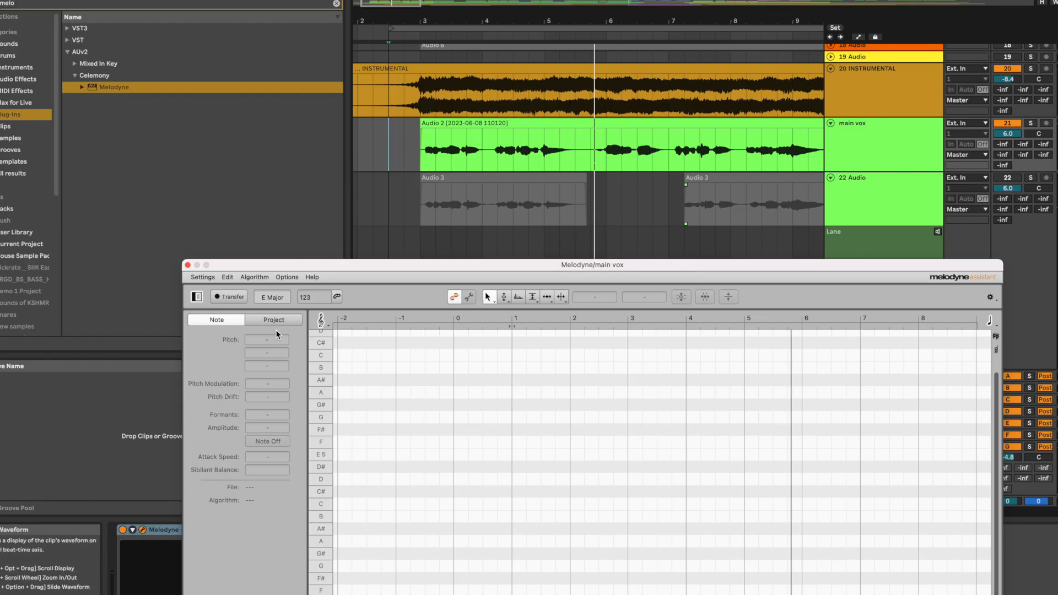
{"action": "left_click", "coordinate": [224, 295]}
{"action": "left_click", "coordinate": [419, 148]}
{"action": "key", "text": "space"}
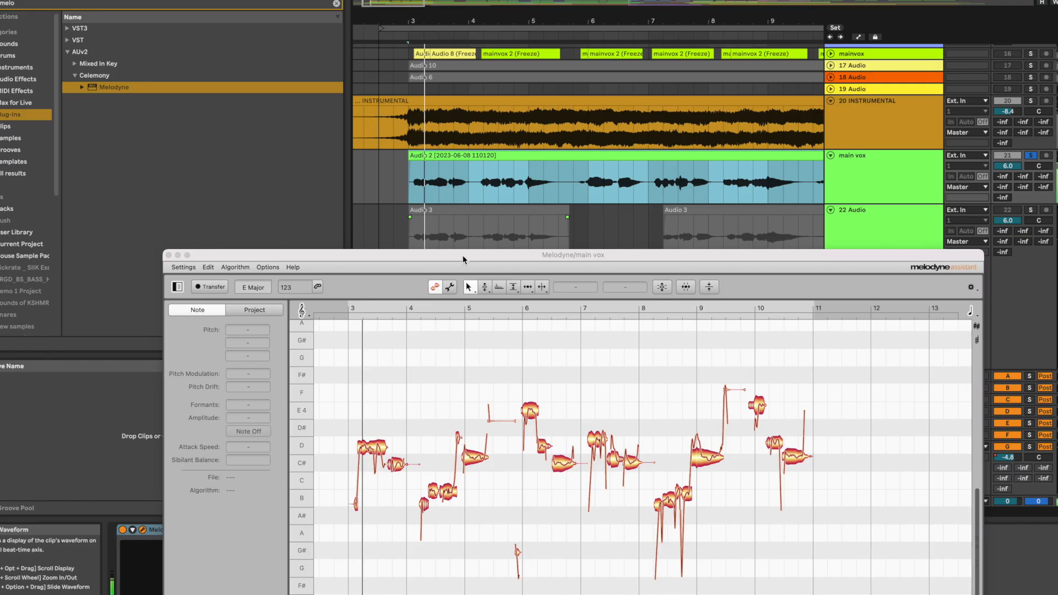
{"action": "left_click_drag", "start_coordinate": [462, 256], "coordinate": [460, 210]}
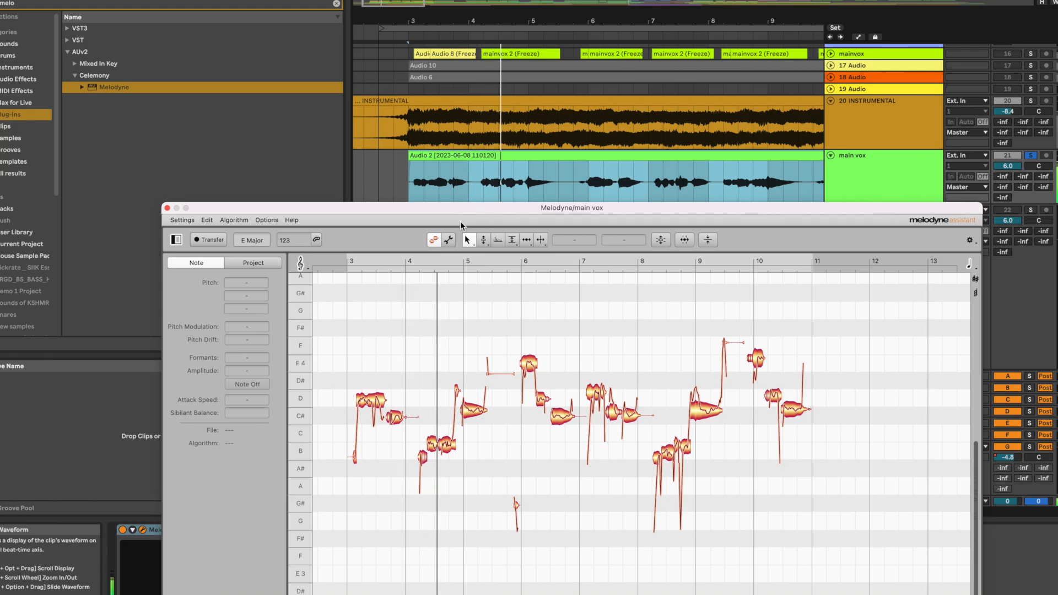
{"action": "left_click_drag", "start_coordinate": [460, 209], "coordinate": [460, 137]}
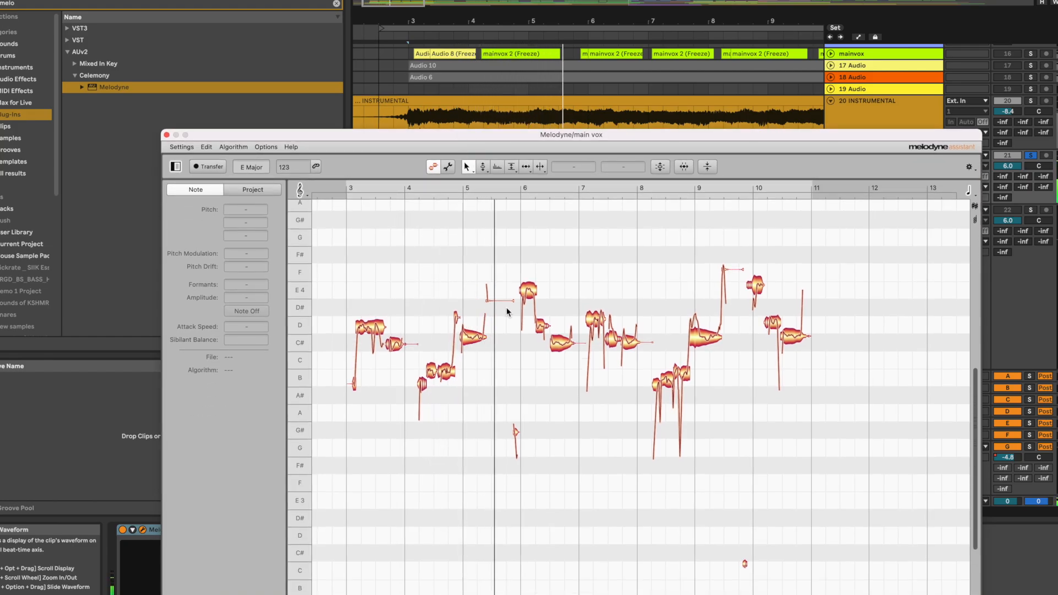
Set the pitch offset of the long D4 note just after bar 3 to -2 ct.
{"action": "scroll", "coordinate": [507, 311], "scroll_direction": "up", "scroll_amount": 3}
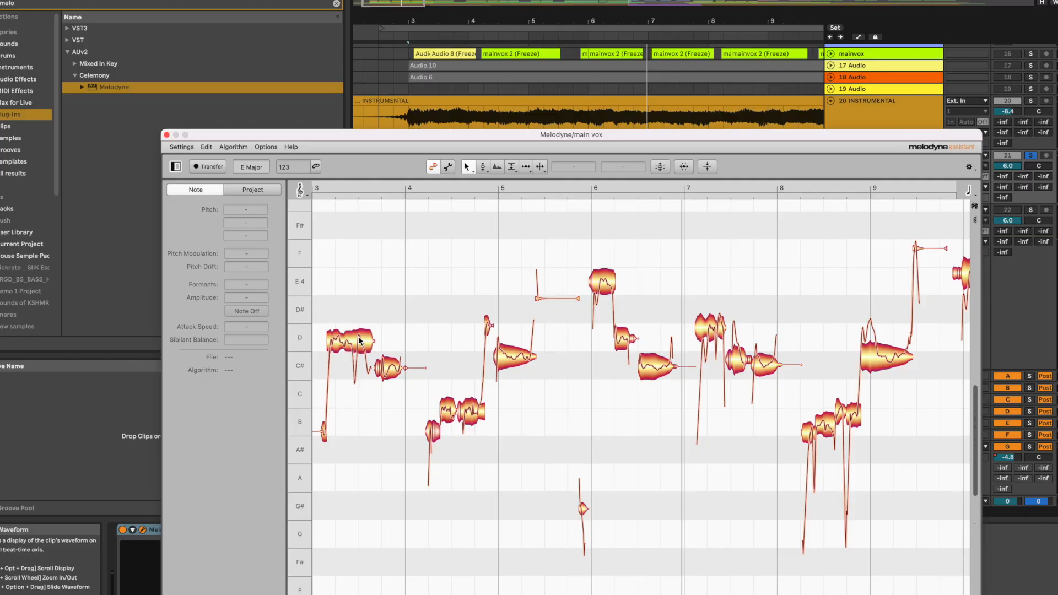
{"action": "scroll", "coordinate": [359, 343], "scroll_direction": "up", "scroll_amount": 3}
{"action": "left_click", "coordinate": [488, 355]}
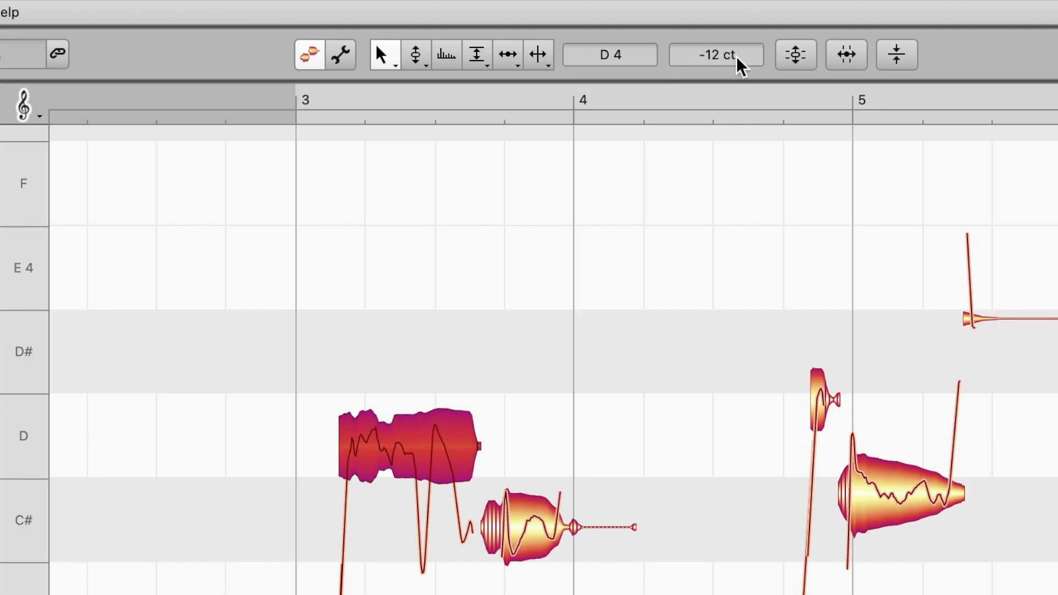
{"action": "left_click_drag", "start_coordinate": [739, 62], "coordinate": [738, 50]}
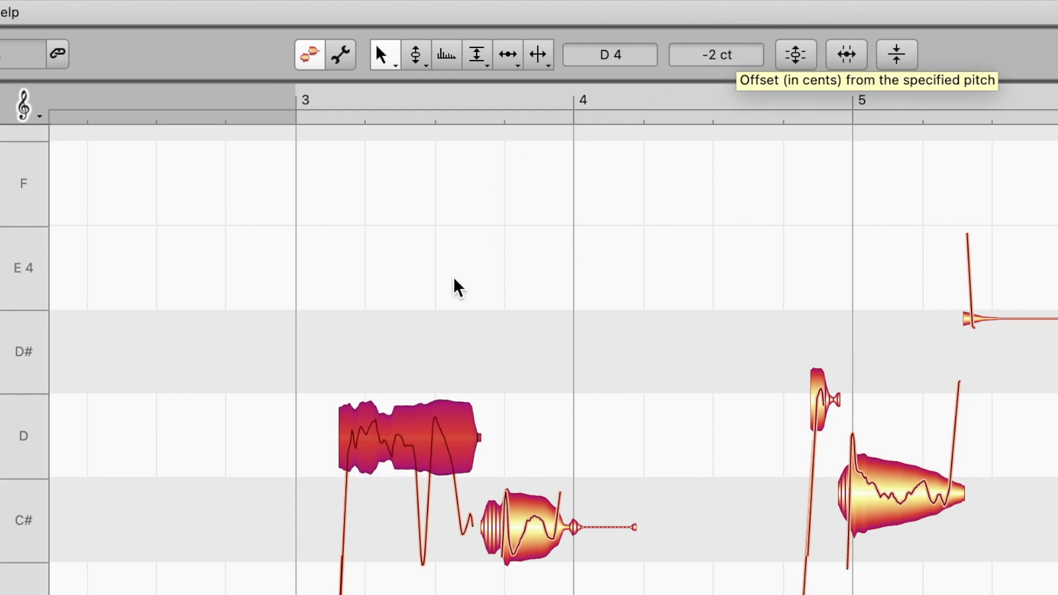
Split the first D4 note into four pieces with the Note Separation tool, following the bends in its pitch curve.
{"action": "left_click", "coordinate": [543, 60]}
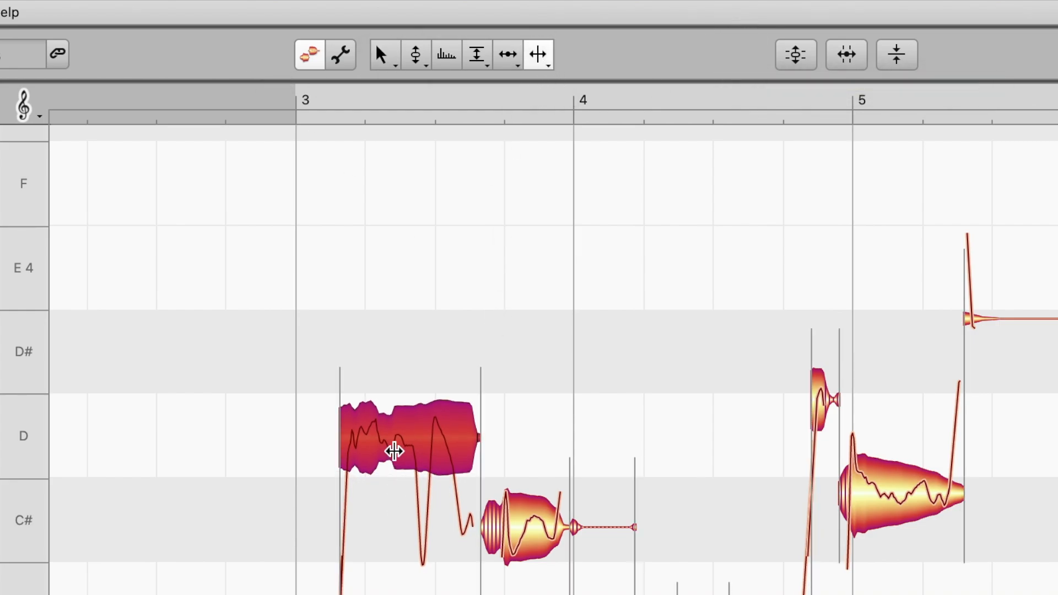
{"action": "double_click", "coordinate": [394, 452]}
{"action": "scroll", "coordinate": [394, 452], "scroll_direction": "up", "scroll_amount": 2}
{"action": "double_click", "coordinate": [380, 452]}
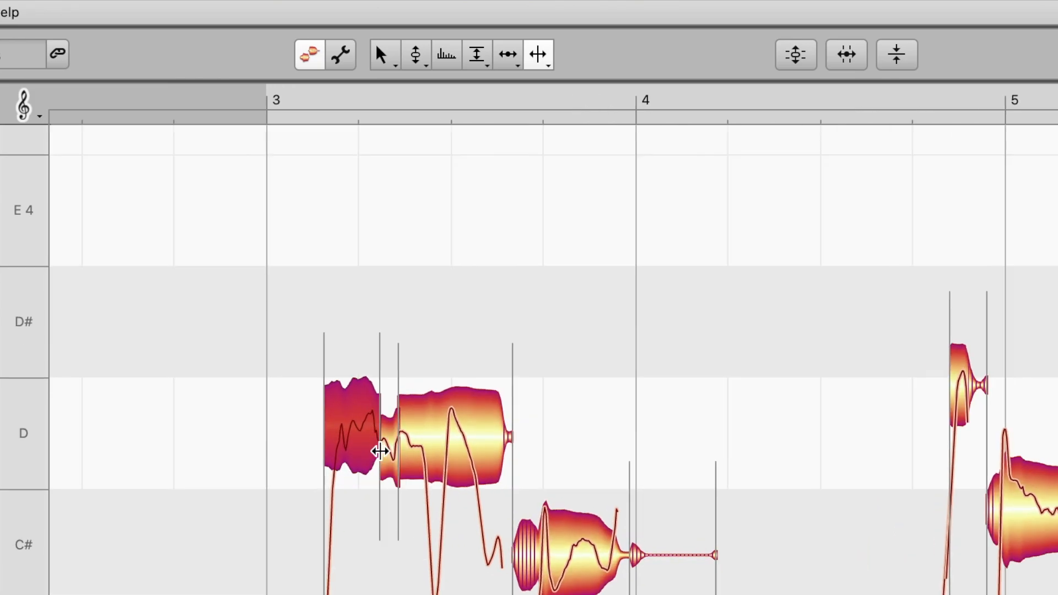
{"action": "scroll", "coordinate": [378, 444], "scroll_direction": "up", "scroll_amount": 2}
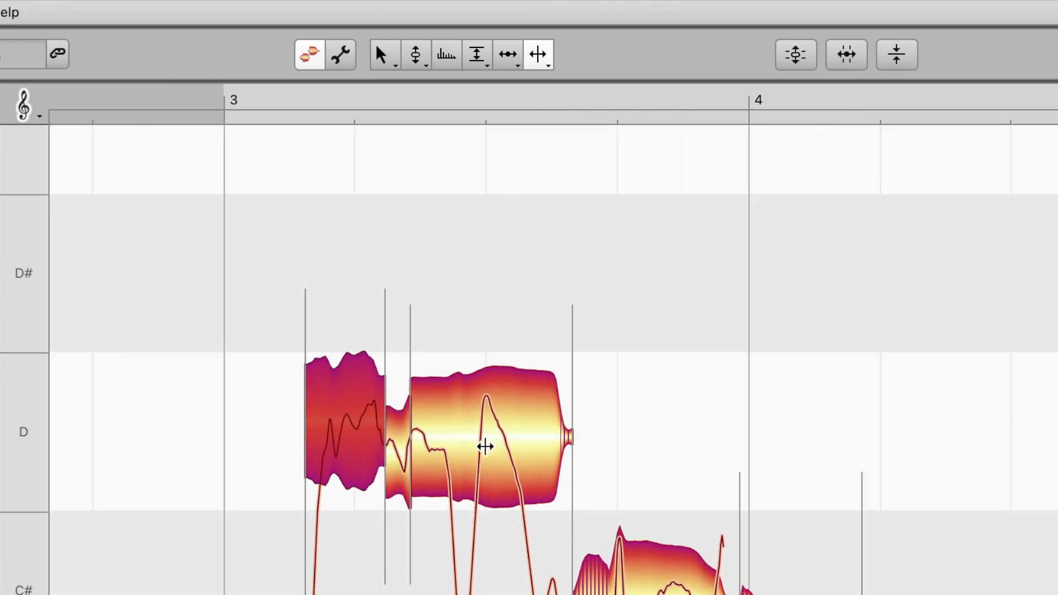
{"action": "double_click", "coordinate": [335, 445]}
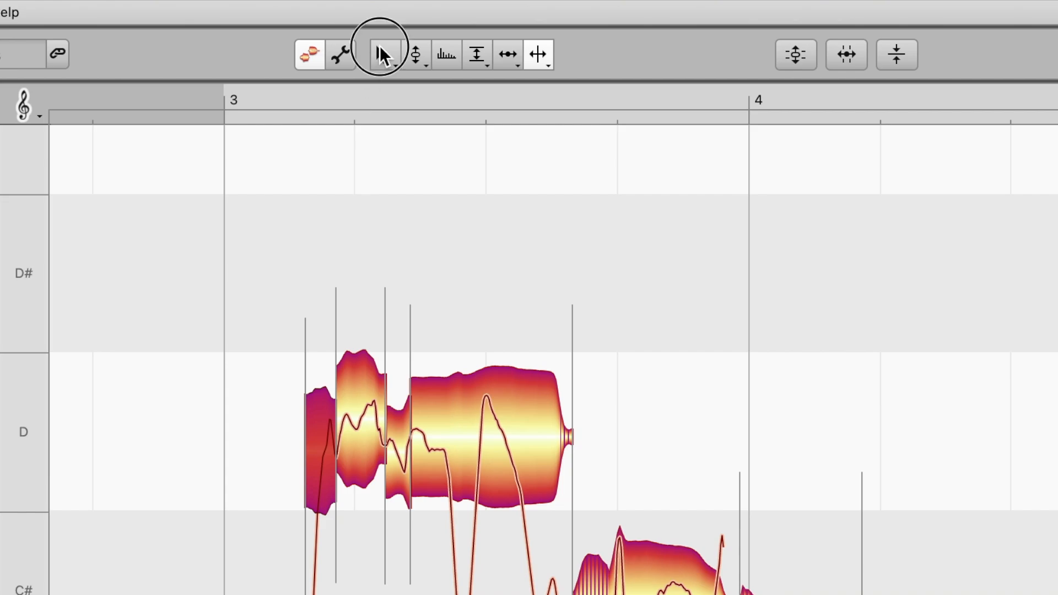
Bring the short leading pieces of the split D4 note towards pitch centre, setting the third piece's offset to -1 ct.
{"action": "left_click", "coordinate": [380, 54]}
{"action": "mouse_move", "coordinate": [722, 61]}
{"action": "left_mouse_down"}
{"action": "mouse_move", "coordinate": [721, 42]}
{"action": "mouse_move", "coordinate": [731, 69]}
{"action": "left_mouse_up"}
{"action": "left_click", "coordinate": [387, 425]}
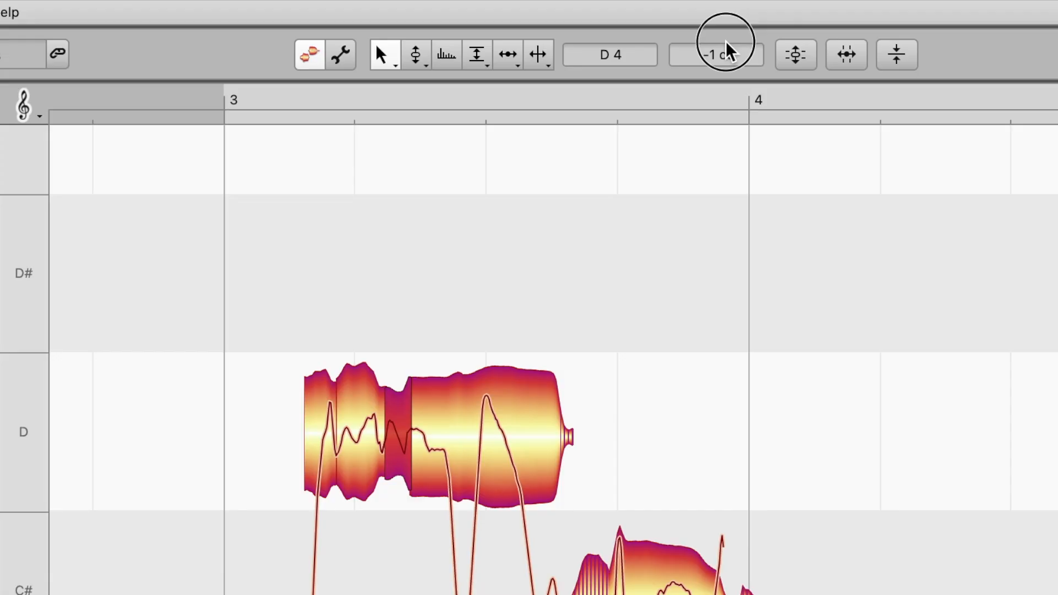
Split the D4 note's long last piece near its start and set the new short fourth piece's pitch offset to +2 ct.
{"action": "left_click", "coordinate": [538, 54]}
{"action": "left_click", "coordinate": [438, 471]}
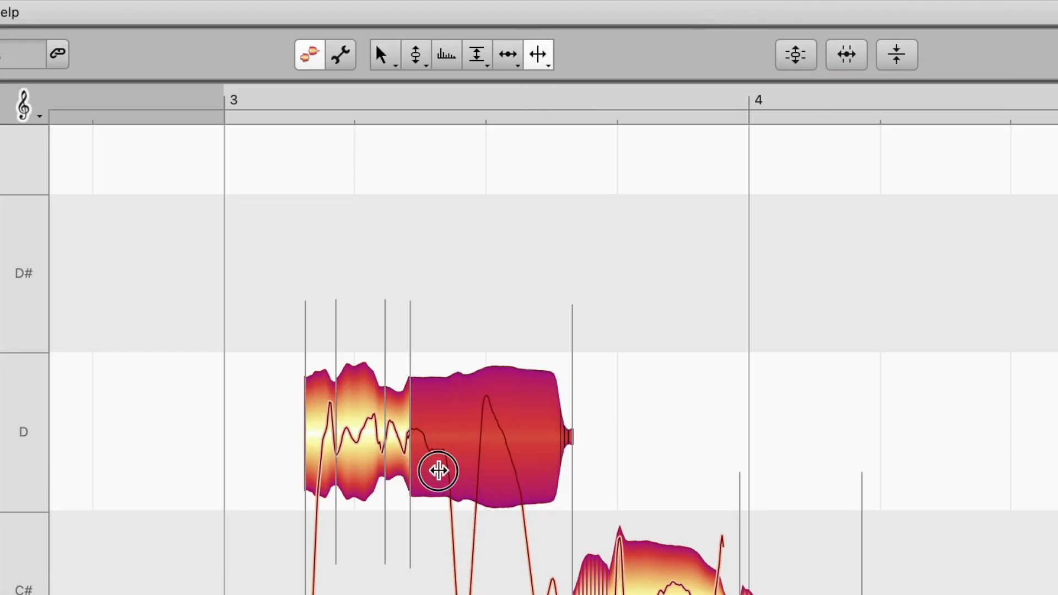
{"action": "double_click", "coordinate": [438, 471]}
{"action": "left_click", "coordinate": [383, 53]}
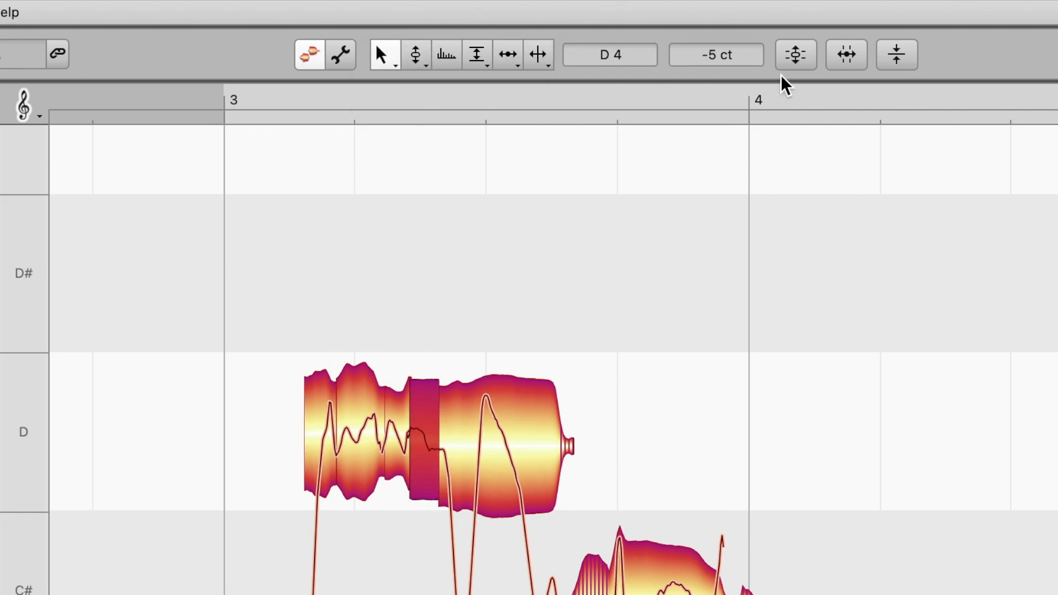
{"action": "left_click_drag", "start_coordinate": [732, 61], "coordinate": [730, 51]}
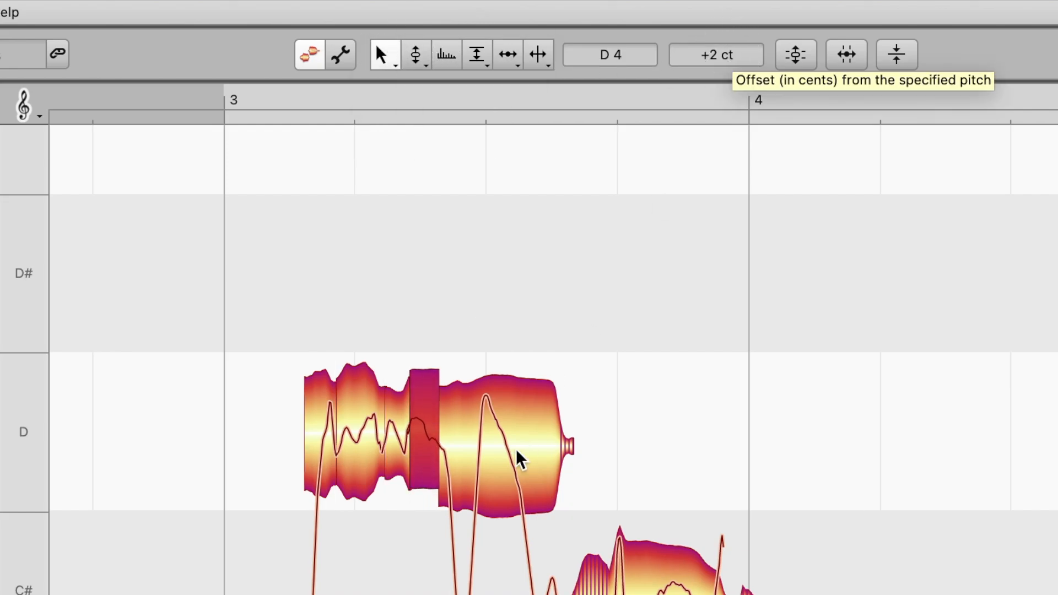
Set the D4 note's final piece to a pitch offset of +1 ct and play back the corrected phrase.
{"action": "left_click", "coordinate": [513, 467]}
{"action": "left_click_drag", "start_coordinate": [736, 67], "coordinate": [732, 54]}
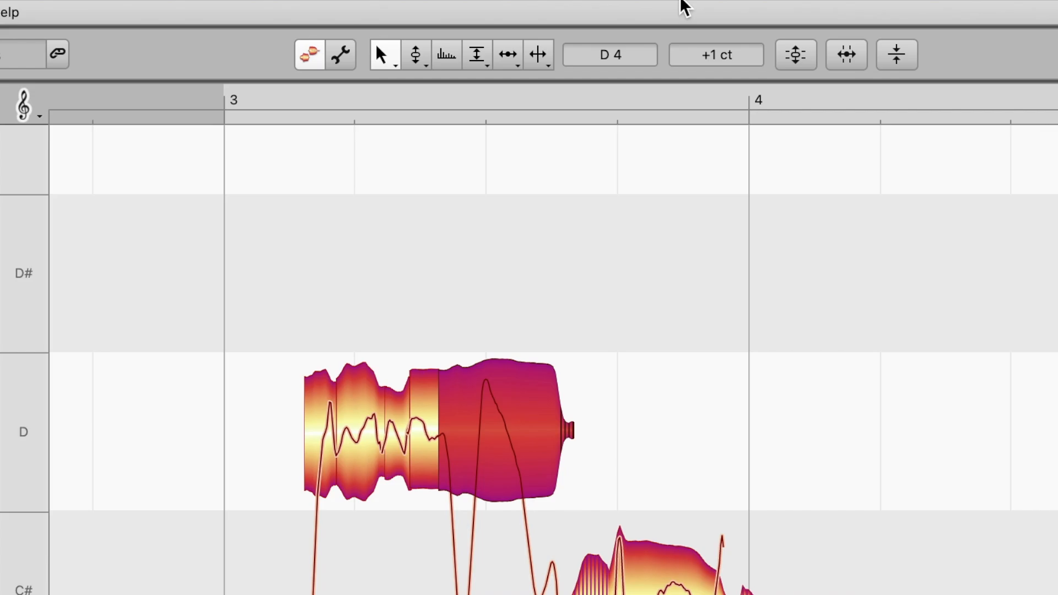
{"action": "key", "text": "space"}
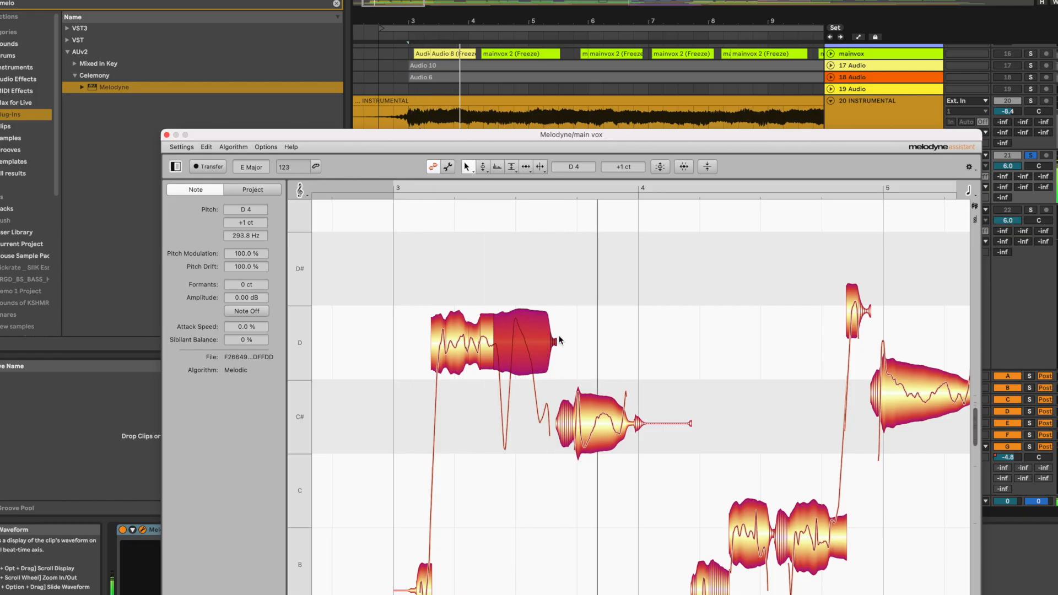
Split the C#4 note before bar 4 into three pieces and set the first piece's pitch offset to +2 ct.
{"action": "left_click", "coordinate": [599, 436]}
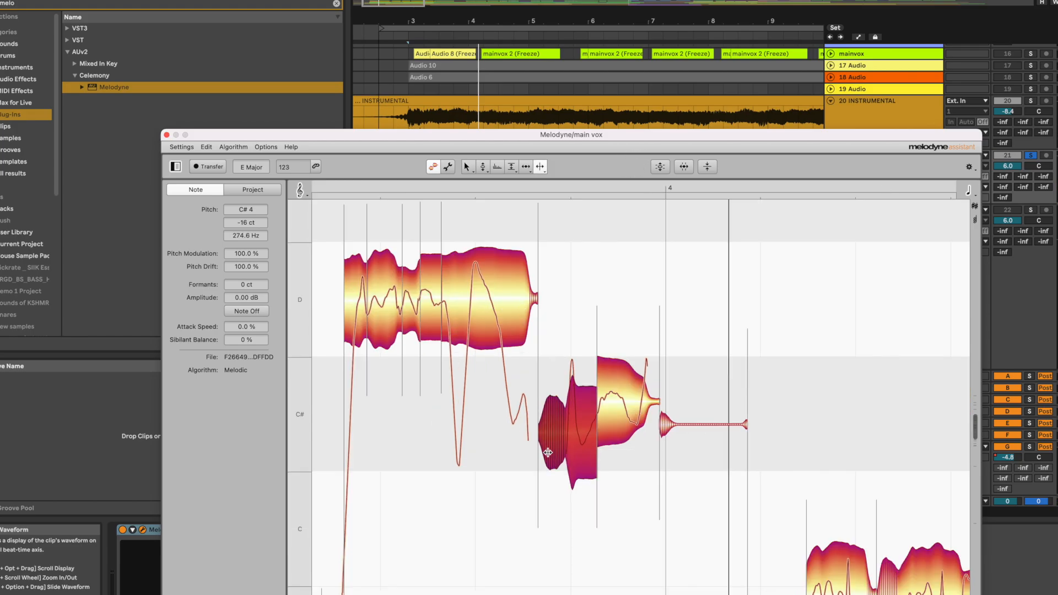
{"action": "left_click", "coordinate": [574, 455]}
{"action": "left_click", "coordinate": [468, 167]}
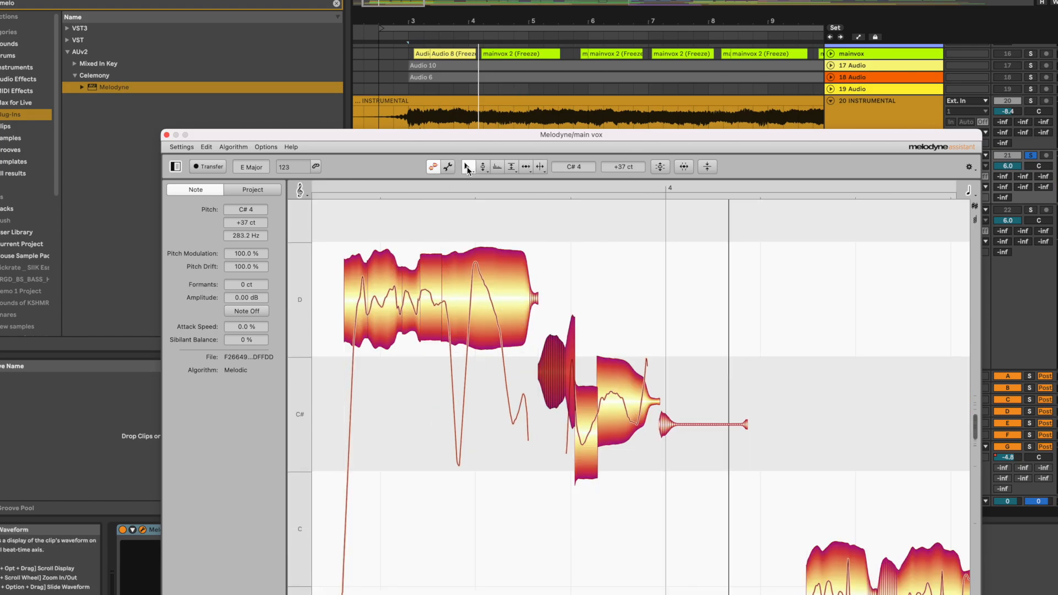
{"action": "left_click_drag", "start_coordinate": [630, 166], "coordinate": [630, 193]}
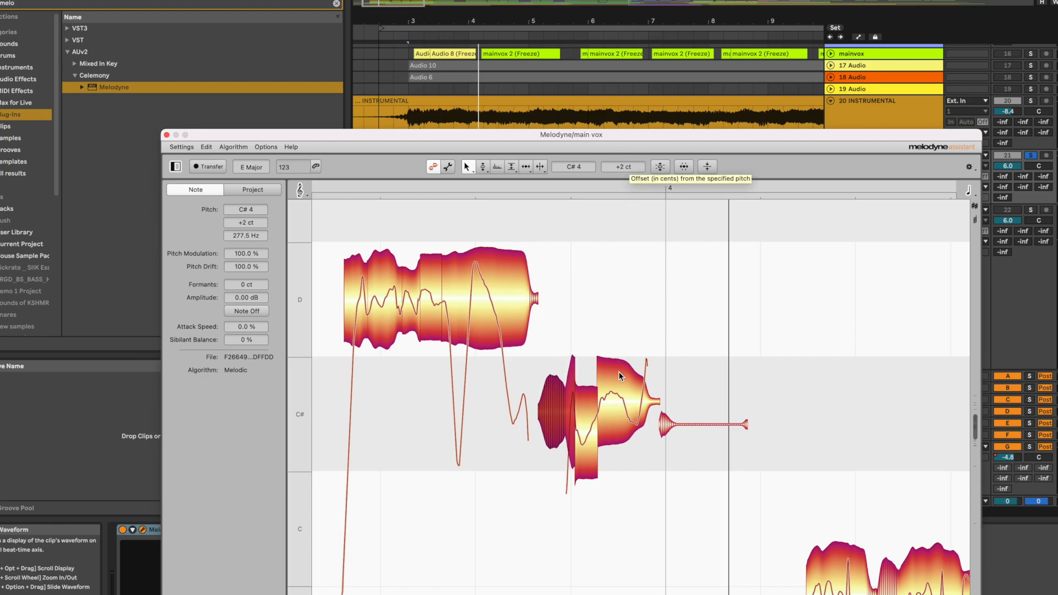
Set the pitch offset of the C#4 note's second piece to +7 ct and its third piece to +6 ct.
{"action": "left_click", "coordinate": [578, 417]}
{"action": "left_click_drag", "start_coordinate": [626, 172], "coordinate": [625, 155]}
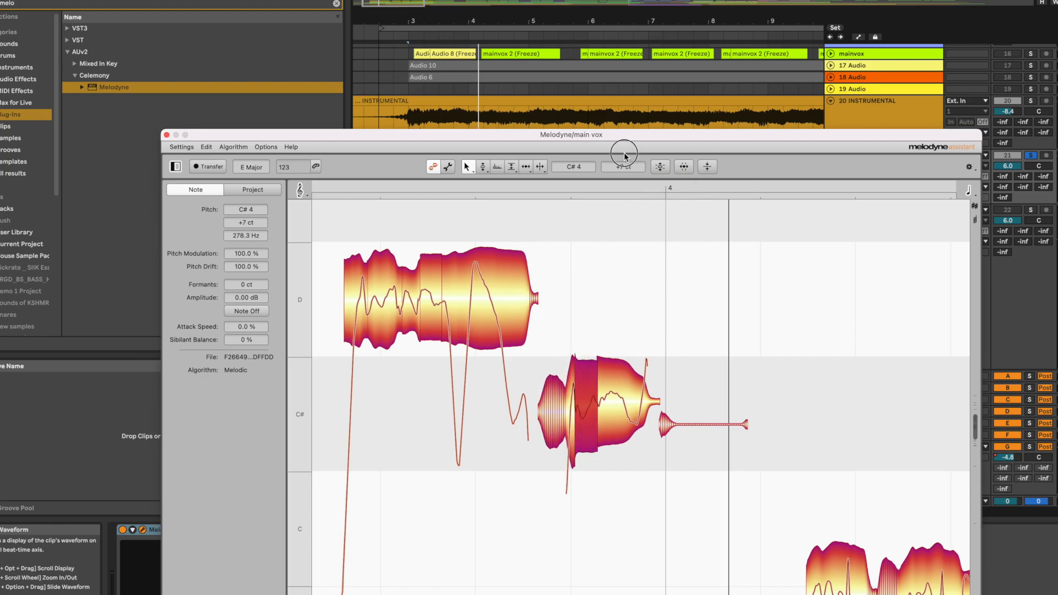
{"action": "left_click", "coordinate": [618, 427]}
{"action": "mouse_move", "coordinate": [637, 166]}
{"action": "left_mouse_down"}
{"action": "mouse_move", "coordinate": [636, 187]}
{"action": "mouse_move", "coordinate": [636, 170]}
{"action": "left_mouse_up"}
Split the C#4 note's third piece in two, adjust the first half's pitch, and set the last half's offset to +5 ct.
{"action": "left_click", "coordinate": [540, 167]}
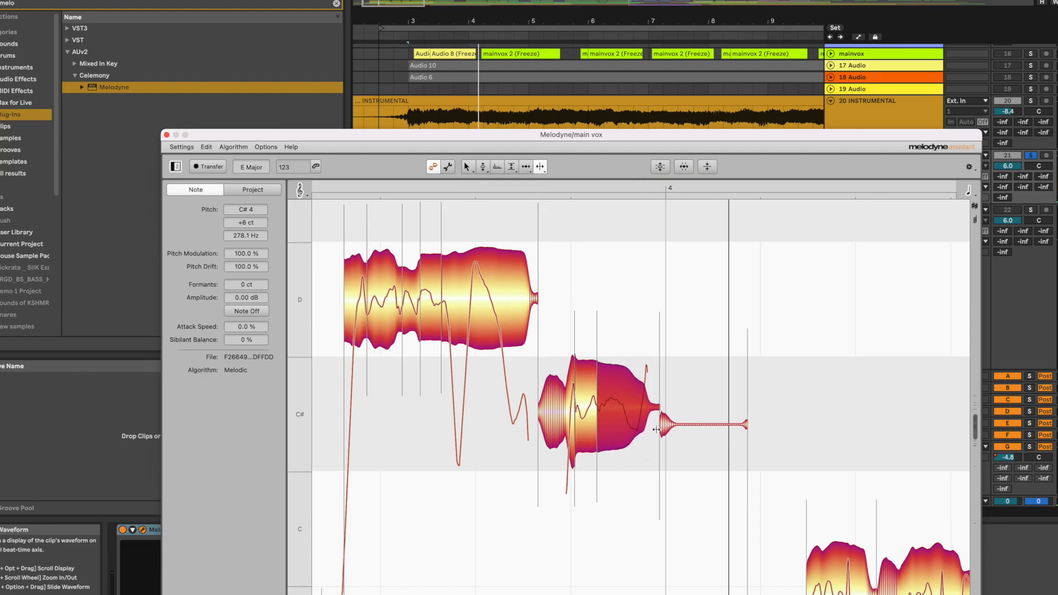
{"action": "double_click", "coordinate": [621, 434]}
{"action": "left_click", "coordinate": [467, 167]}
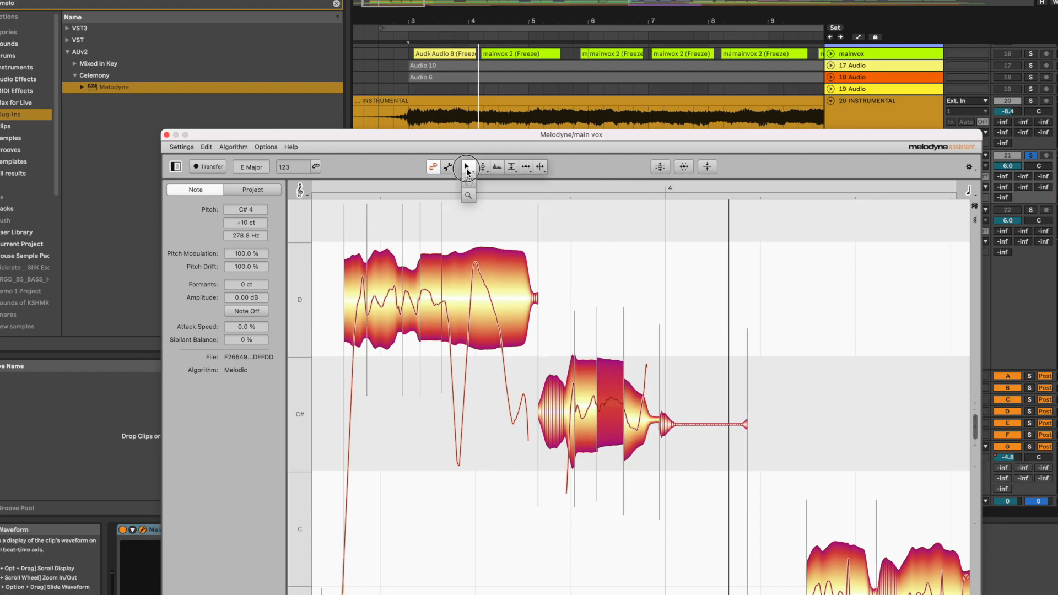
{"action": "mouse_move", "coordinate": [633, 172]}
{"action": "left_mouse_down"}
{"action": "mouse_move", "coordinate": [641, 165]}
{"action": "mouse_move", "coordinate": [631, 167]}
{"action": "left_mouse_up"}
{"action": "left_click", "coordinate": [656, 420]}
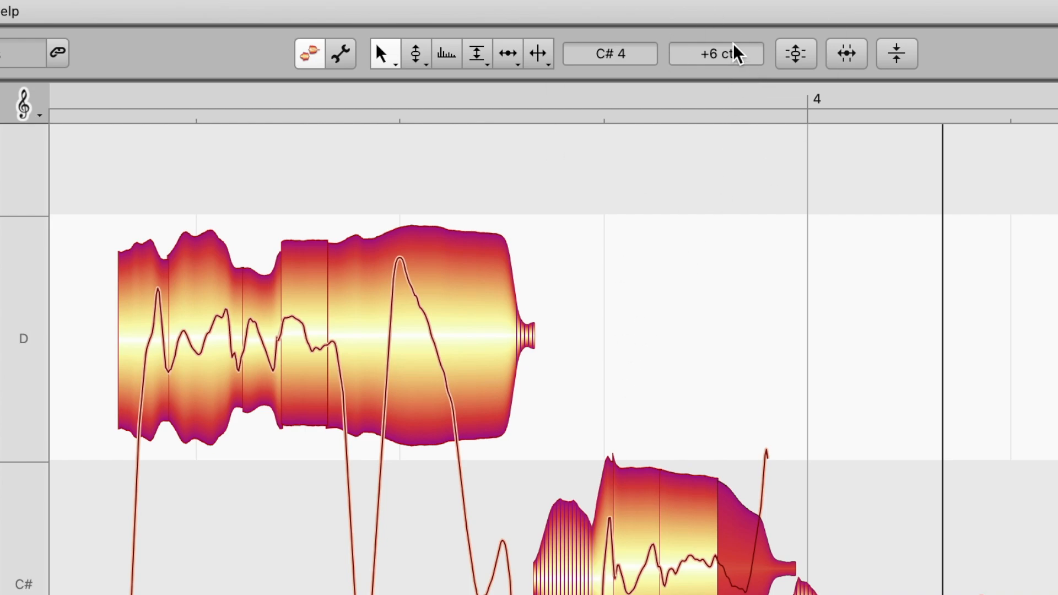
{"action": "left_click_drag", "start_coordinate": [736, 54], "coordinate": [739, 347]}
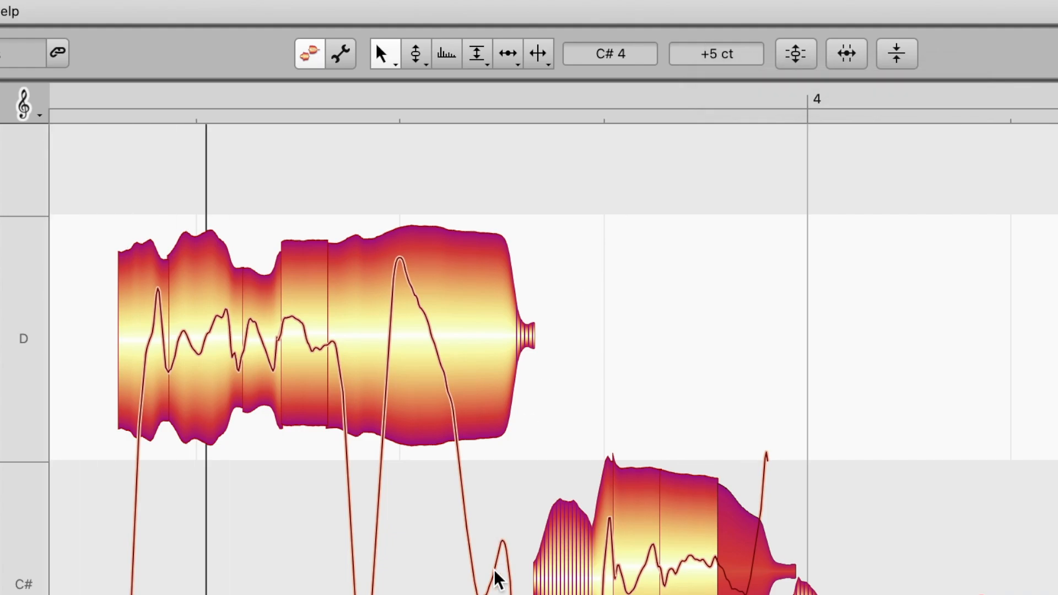
Move the first two B3 notes after bar 4 to the centre of the B3 pitch by adjusting their cent offsets.
{"action": "scroll", "coordinate": [498, 584], "scroll_direction": "down", "scroll_amount": 3}
{"action": "scroll", "coordinate": [498, 358], "scroll_direction": "down", "scroll_amount": 4}
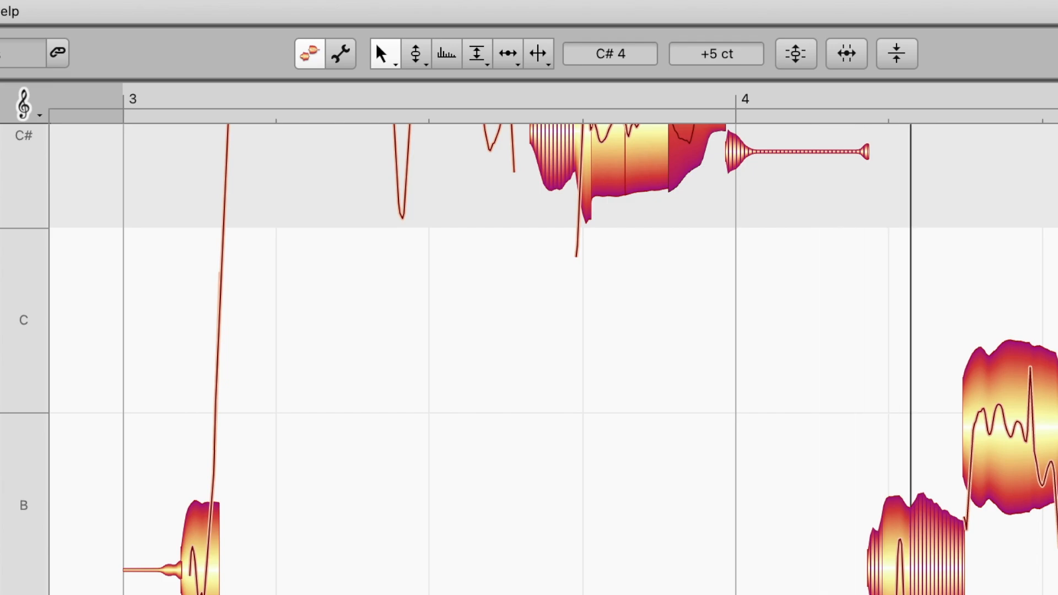
{"action": "left_click", "coordinate": [910, 589]}
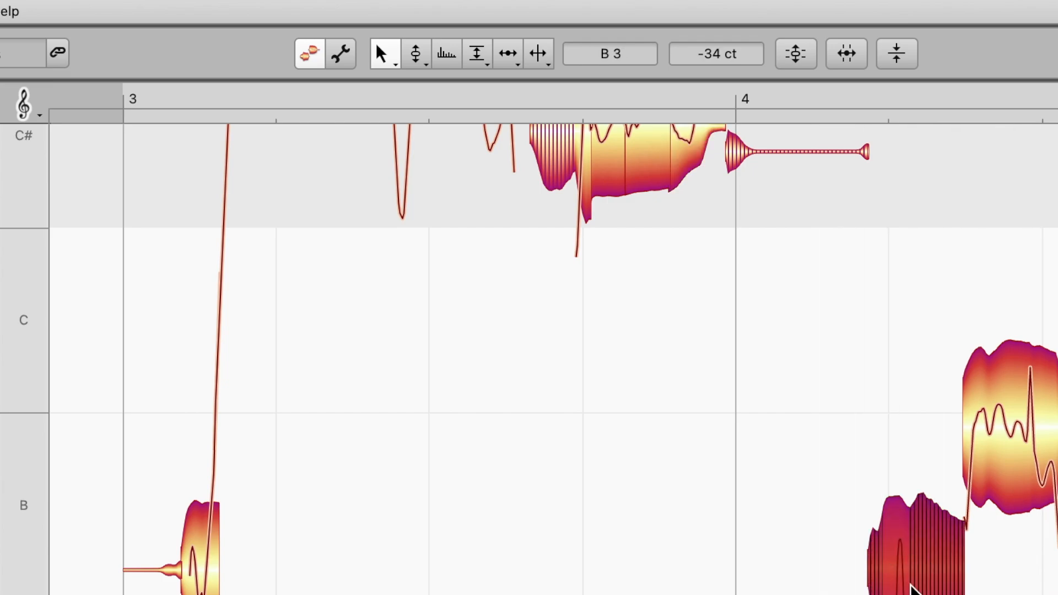
{"action": "left_click_drag", "start_coordinate": [747, 52], "coordinate": [746, 5]}
{"action": "left_click", "coordinate": [1050, 428]}
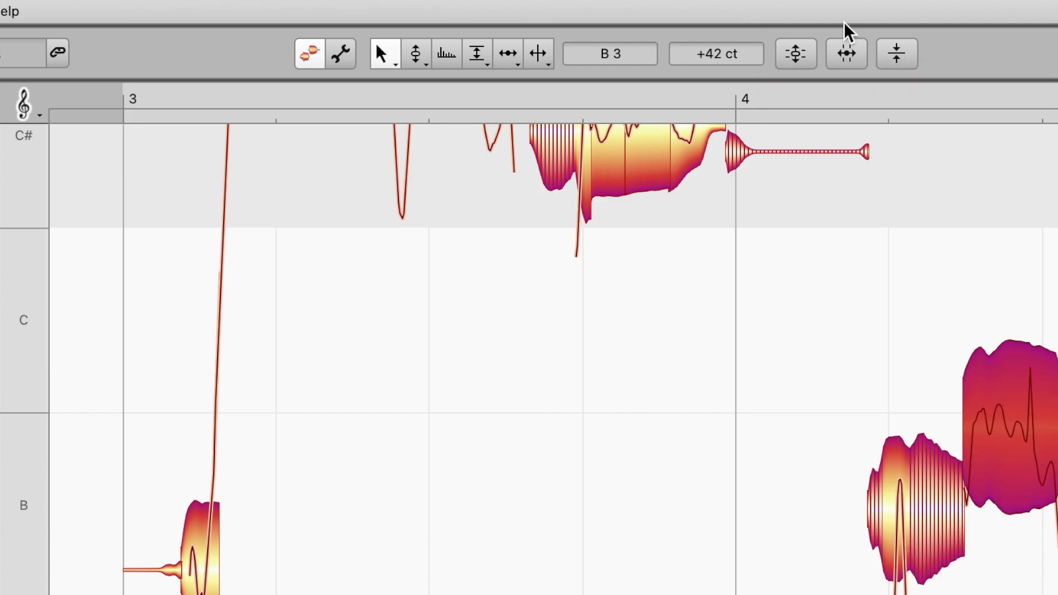
{"action": "left_click_drag", "start_coordinate": [748, 65], "coordinate": [748, 89]}
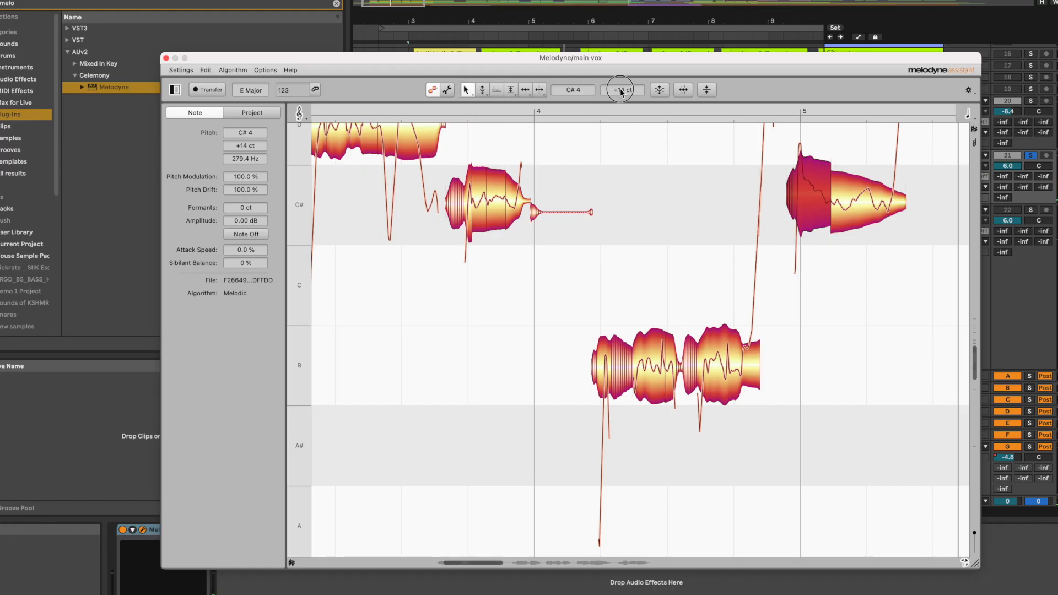
Set the first piece of the C#4 note at bar 5 to +5 ct, split it again, and set its first part to +2 ct.
{"action": "left_click_drag", "start_coordinate": [621, 92], "coordinate": [621, 93]}
{"action": "left_click", "coordinate": [540, 90]}
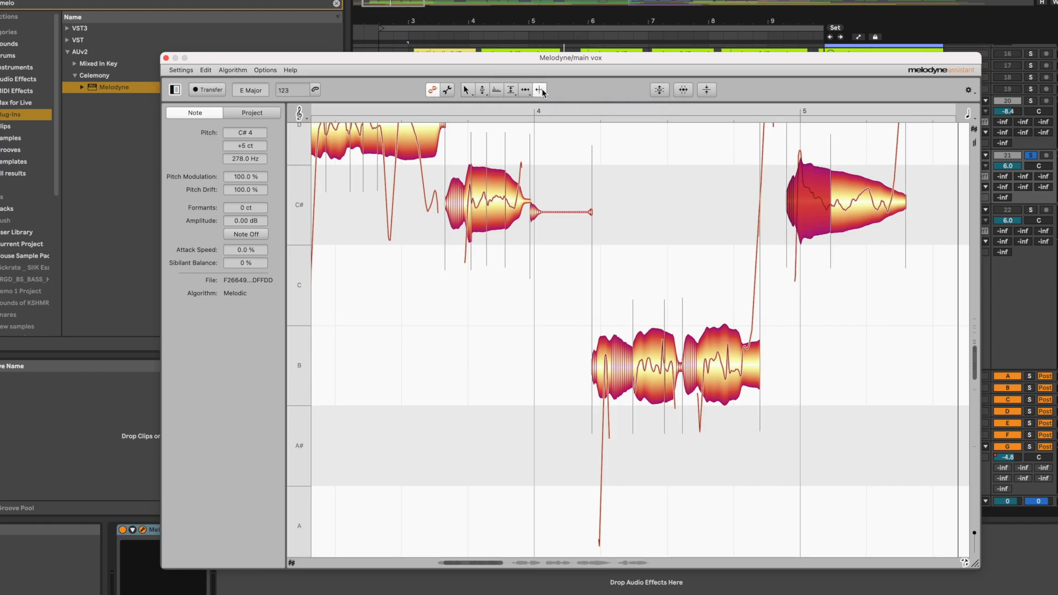
{"action": "left_click", "coordinate": [815, 217]}
{"action": "left_click", "coordinate": [468, 90]}
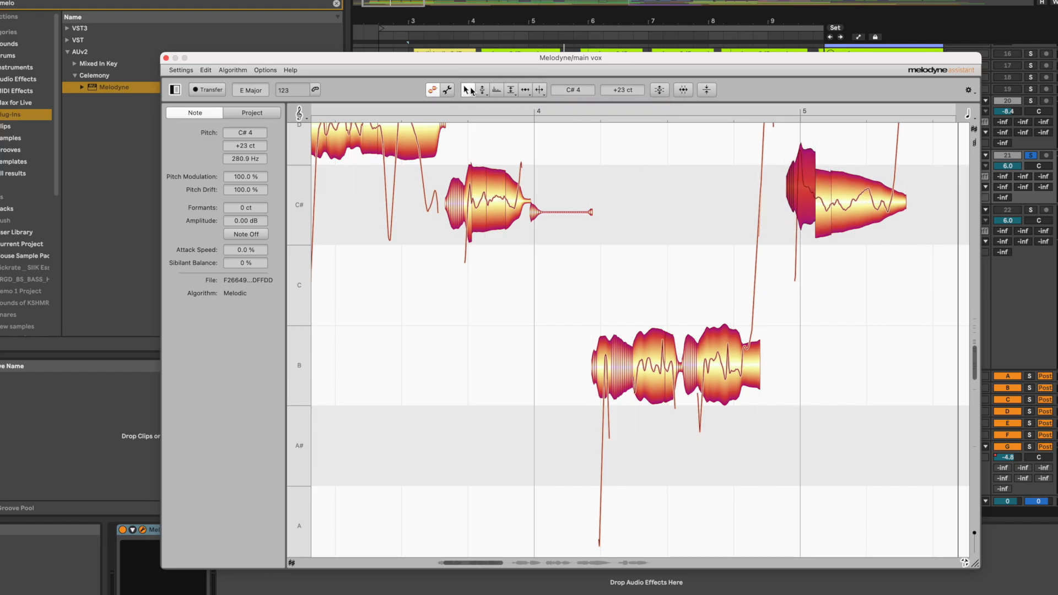
{"action": "left_click_drag", "start_coordinate": [632, 92], "coordinate": [637, 106]}
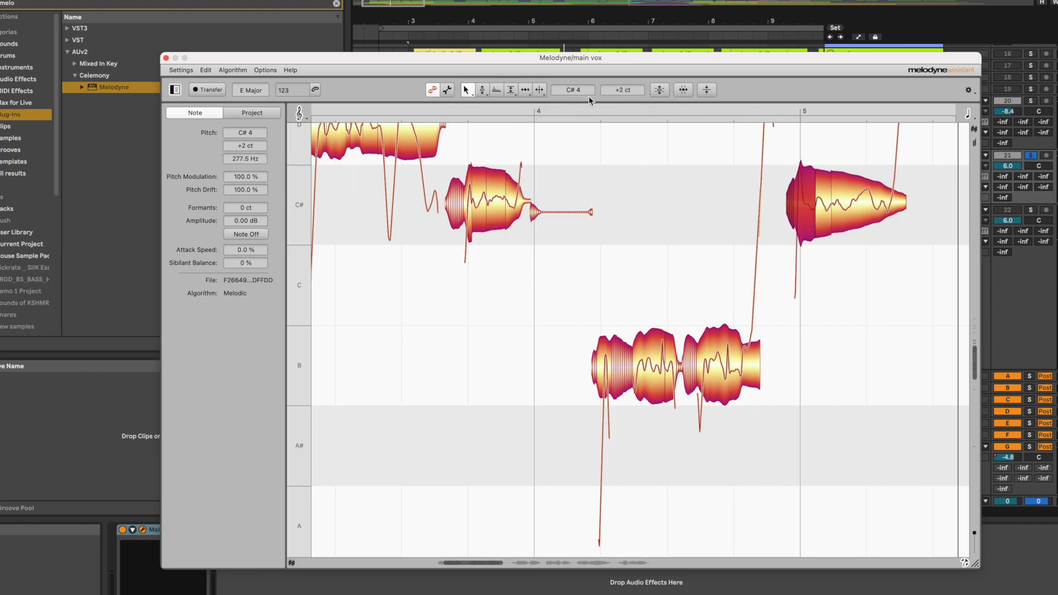
Split the rest of the bar 5 C#4 note into three pieces and set the last two to +2 ct and -1 ct.
{"action": "left_click", "coordinate": [538, 91]}
{"action": "double_click", "coordinate": [852, 225]}
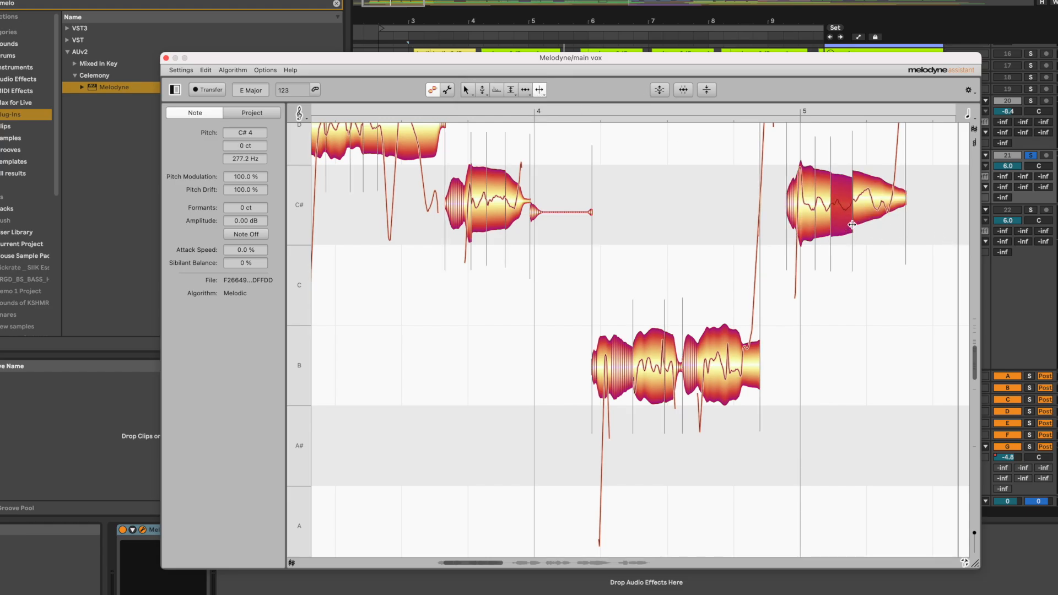
{"action": "double_click", "coordinate": [873, 217]}
{"action": "left_click", "coordinate": [465, 90]}
{"action": "double_click", "coordinate": [628, 94]}
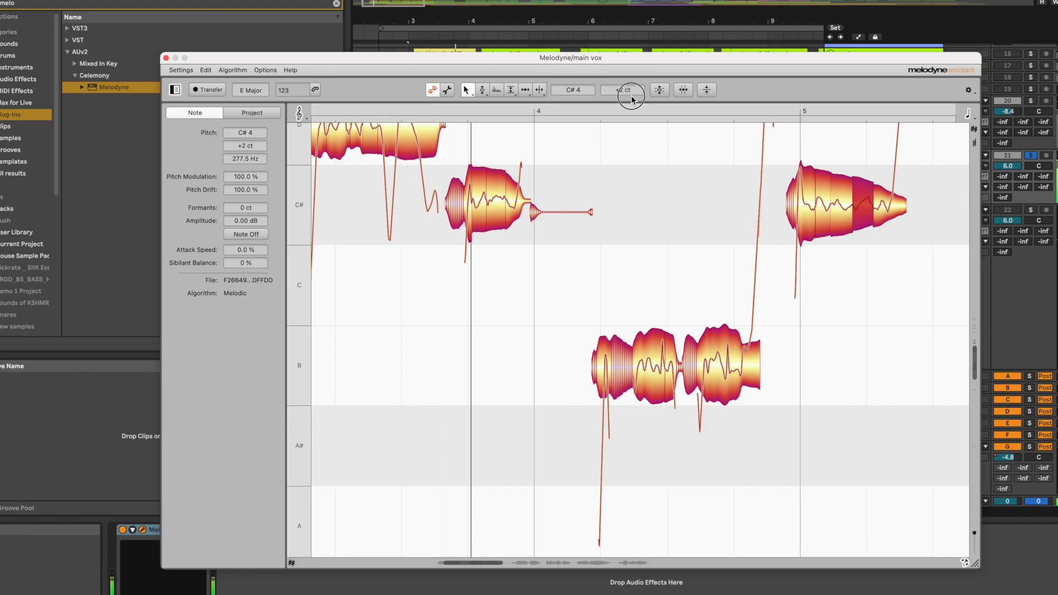
{"action": "left_click", "coordinate": [886, 213]}
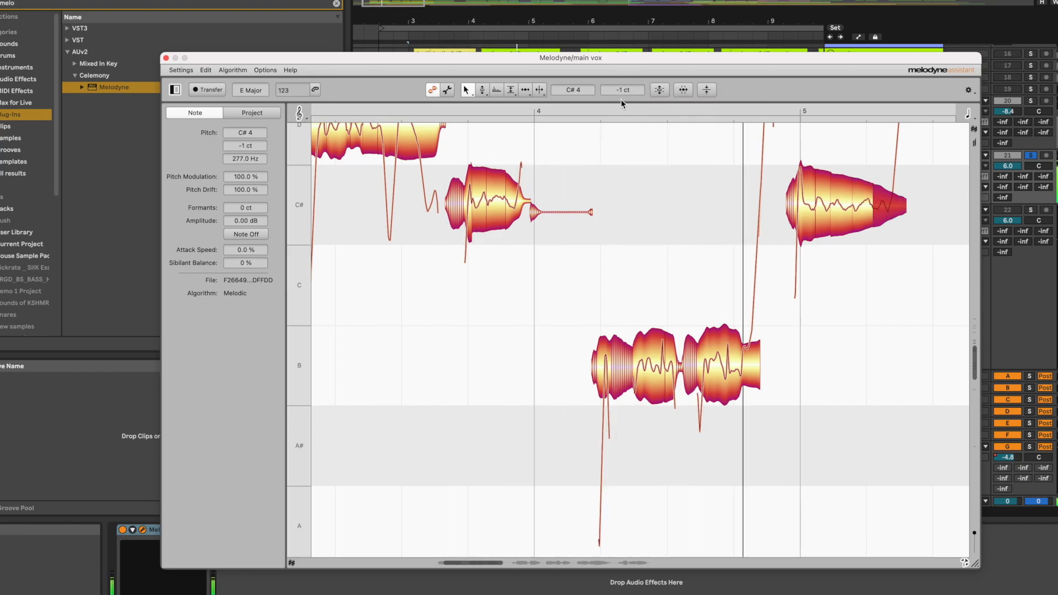
Set the pitch offset of the last piece of the C#4 note at bar 5 to 0 ct.
{"action": "double_click", "coordinate": [621, 90]}
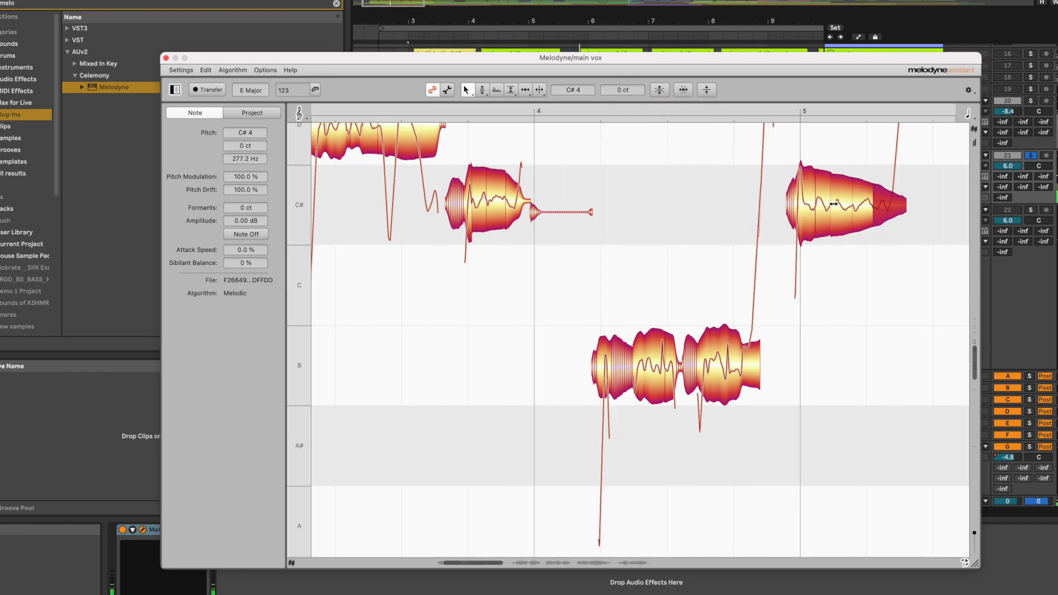
{"action": "scroll", "coordinate": [719, 240], "scroll_direction": "down", "scroll_amount": 5}
{"action": "scroll", "coordinate": [719, 239], "scroll_direction": "up", "scroll_amount": 3}
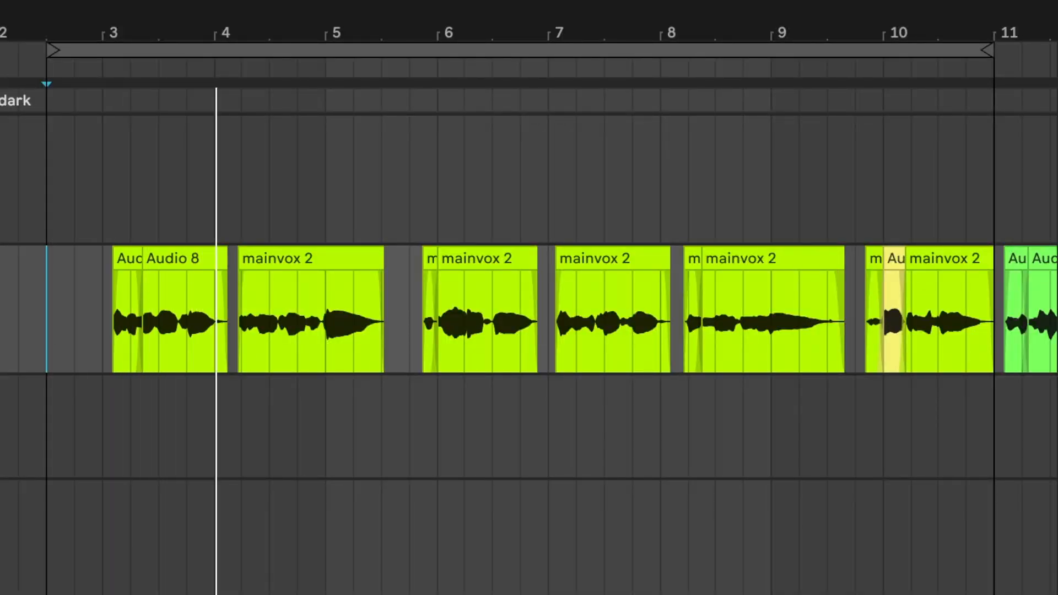
Search the plug-ins for "auto" and load Auto-Tune Pro onto the mainvox track.
{"action": "scroll", "coordinate": [491, 369], "scroll_direction": "right", "scroll_amount": 2}
{"action": "scroll", "coordinate": [491, 370], "scroll_direction": "down", "scroll_amount": 1}
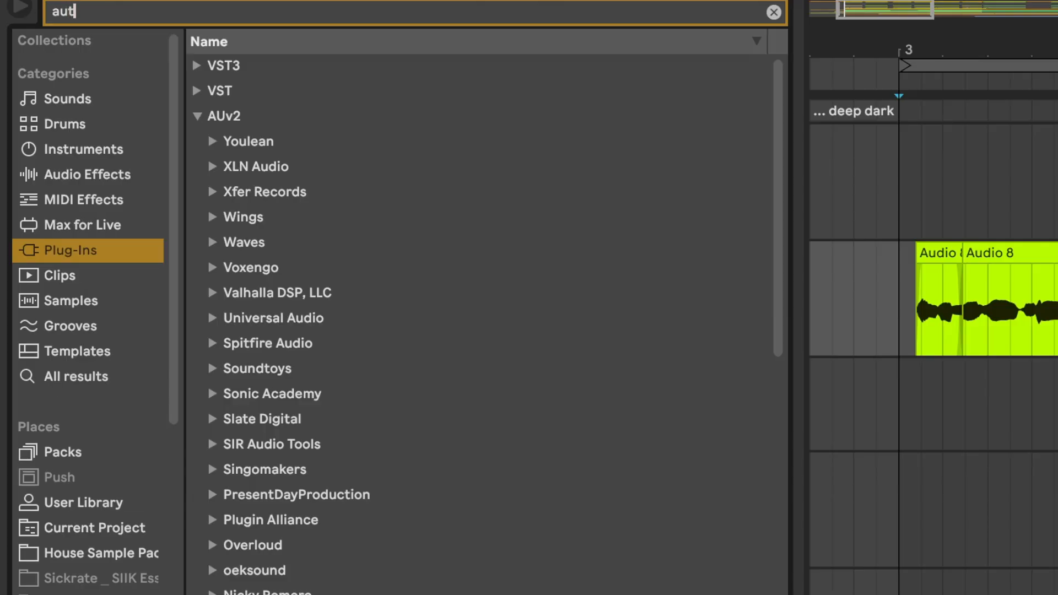
{"action": "type", "text": "o"}
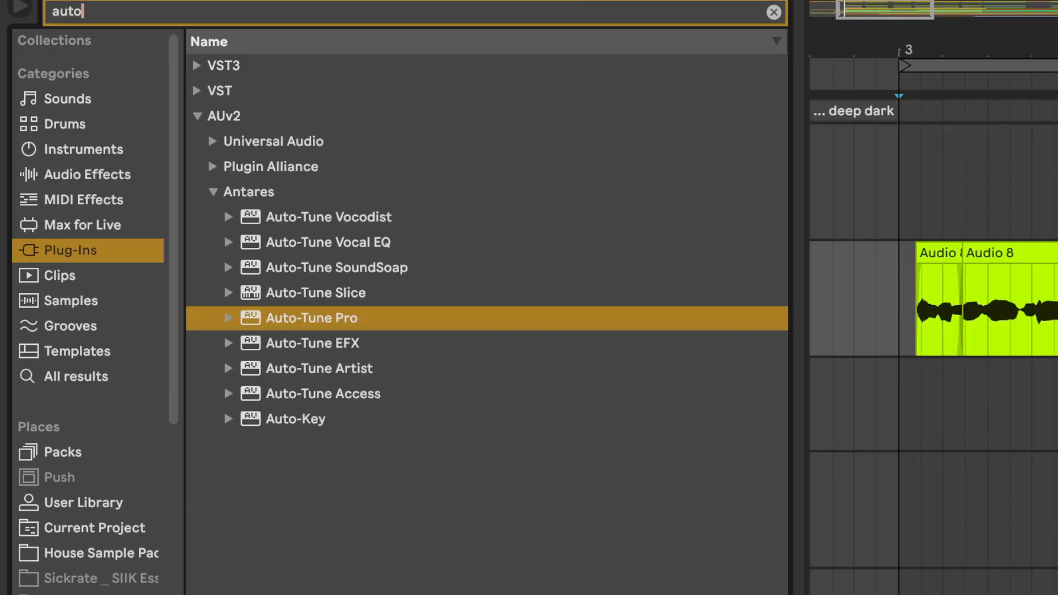
{"action": "double_click", "coordinate": [324, 319]}
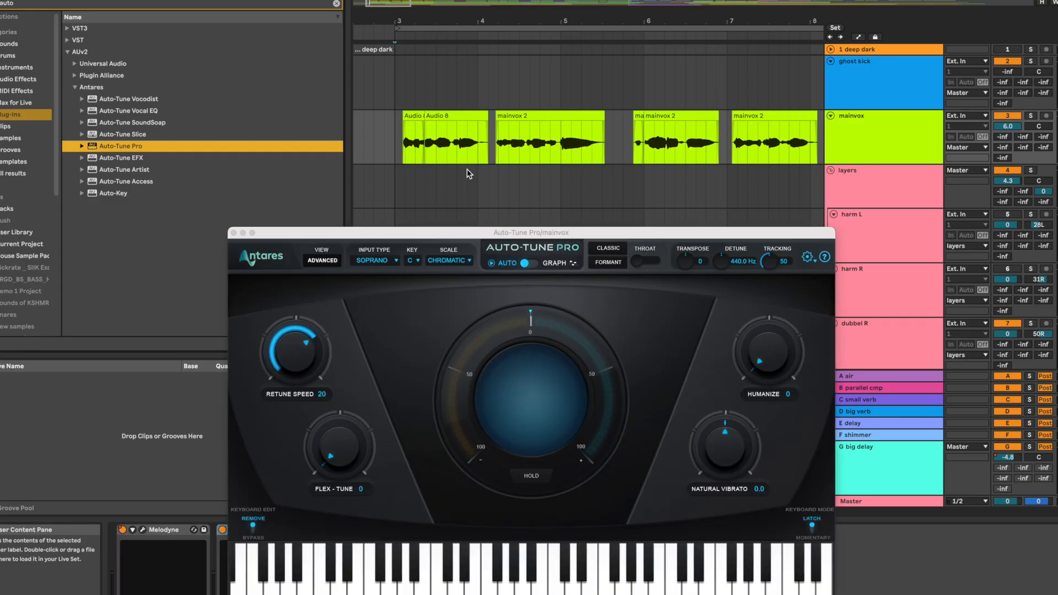
Set the Auto-Tune Pro key to F# and the scale to Minor.
{"action": "left_click_drag", "start_coordinate": [467, 238], "coordinate": [517, 205]}
{"action": "left_click", "coordinate": [467, 229]}
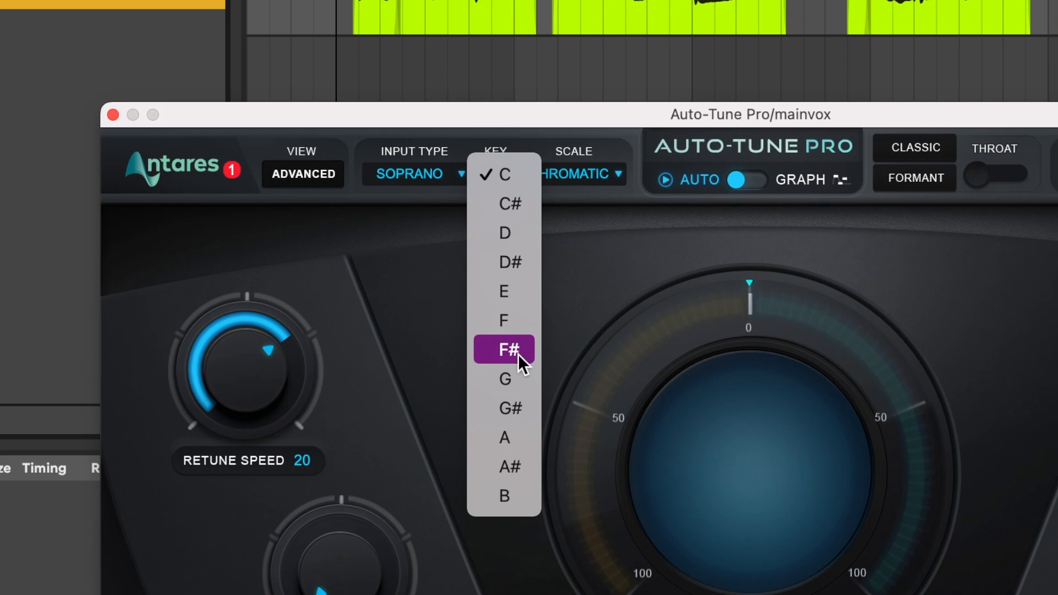
{"action": "left_click", "coordinate": [660, 61]}
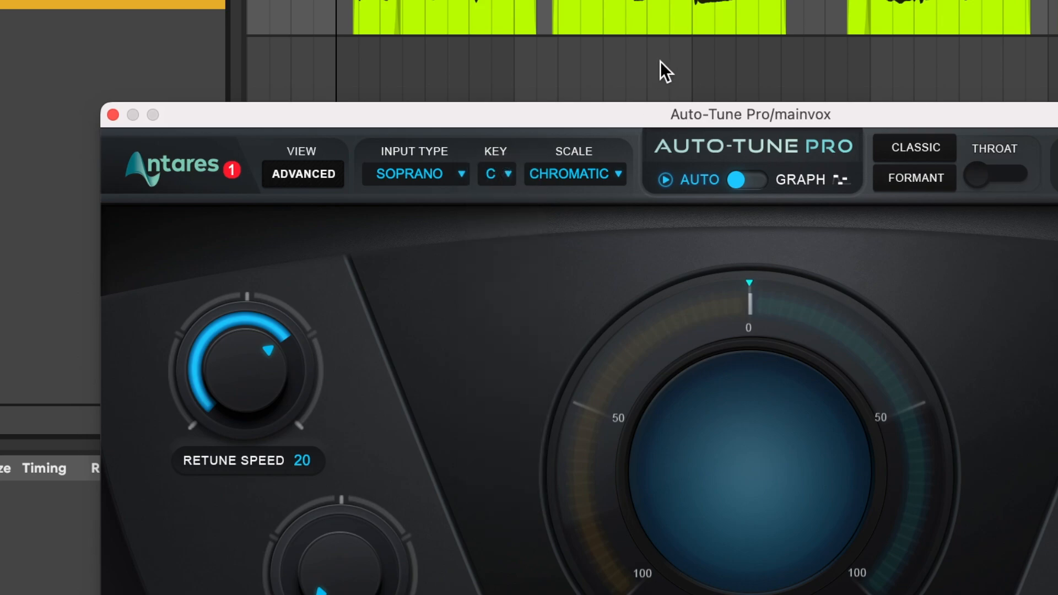
{"action": "left_click", "coordinate": [583, 168]}
{"action": "left_click", "coordinate": [583, 145]}
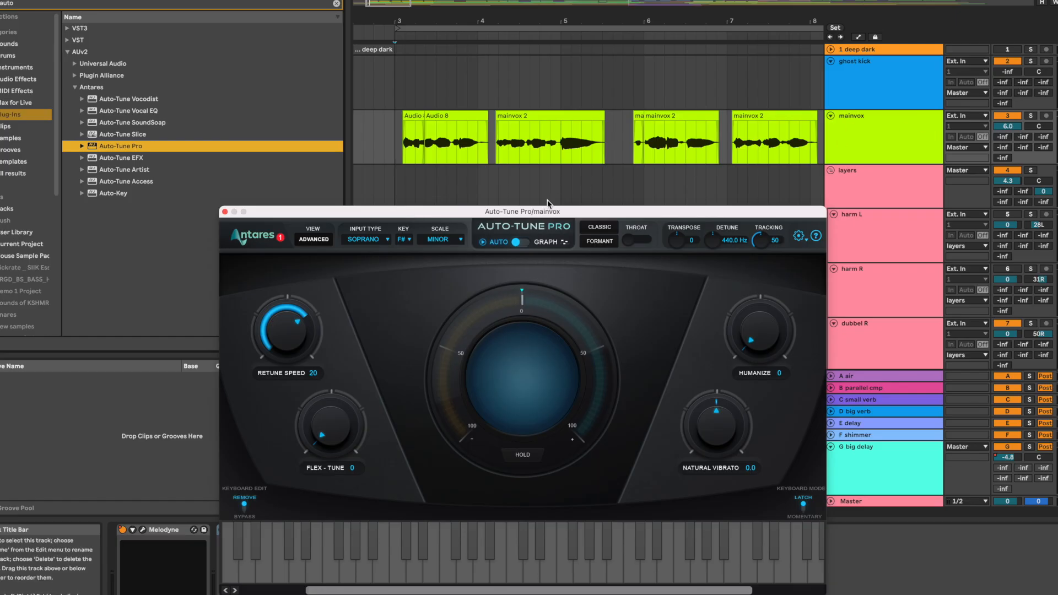
Play back the main vox and adjust Humanize to 42 and Flex-Tune to 19.
{"action": "key", "text": "space"}
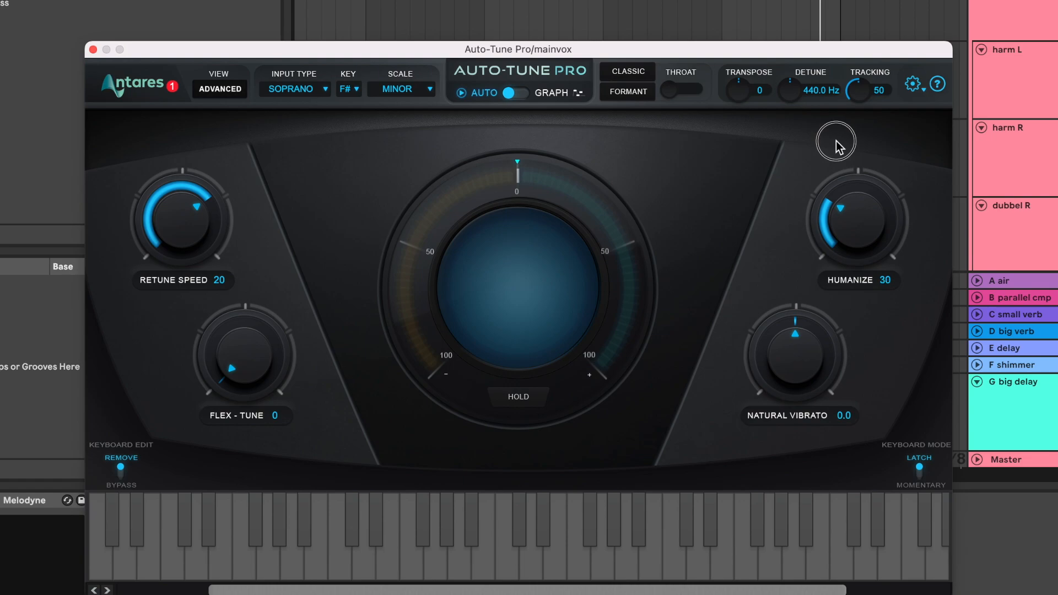
{"action": "left_click_drag", "start_coordinate": [868, 221], "coordinate": [862, 205]}
{"action": "left_click_drag", "start_coordinate": [559, 44], "coordinate": [558, 76]}
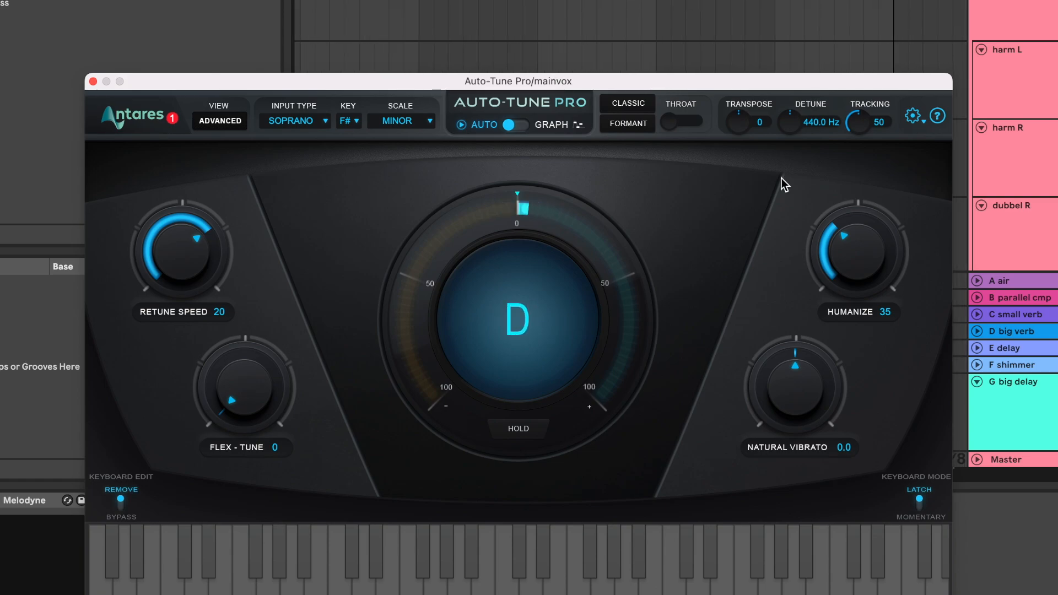
{"action": "left_click_drag", "start_coordinate": [858, 257], "coordinate": [857, 249]}
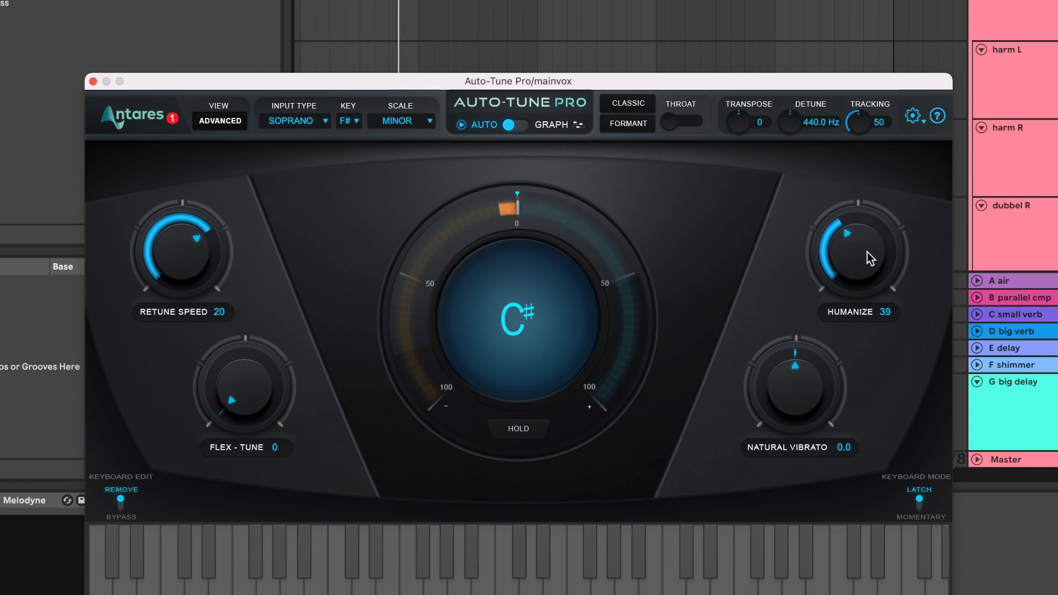
{"action": "left_click_drag", "start_coordinate": [861, 246], "coordinate": [861, 245]}
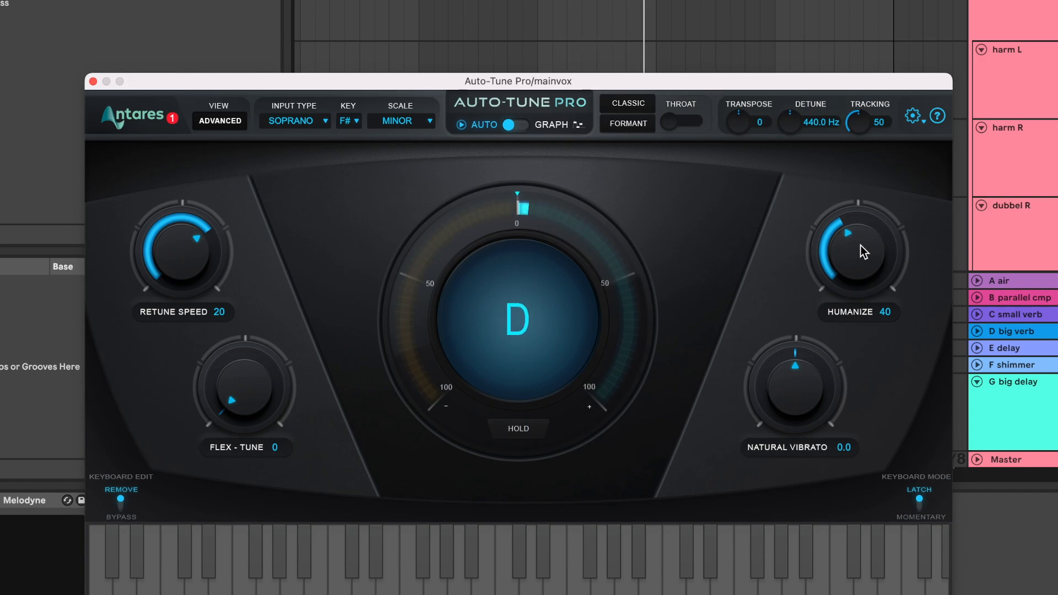
{"action": "left_click_drag", "start_coordinate": [860, 246], "coordinate": [862, 240]}
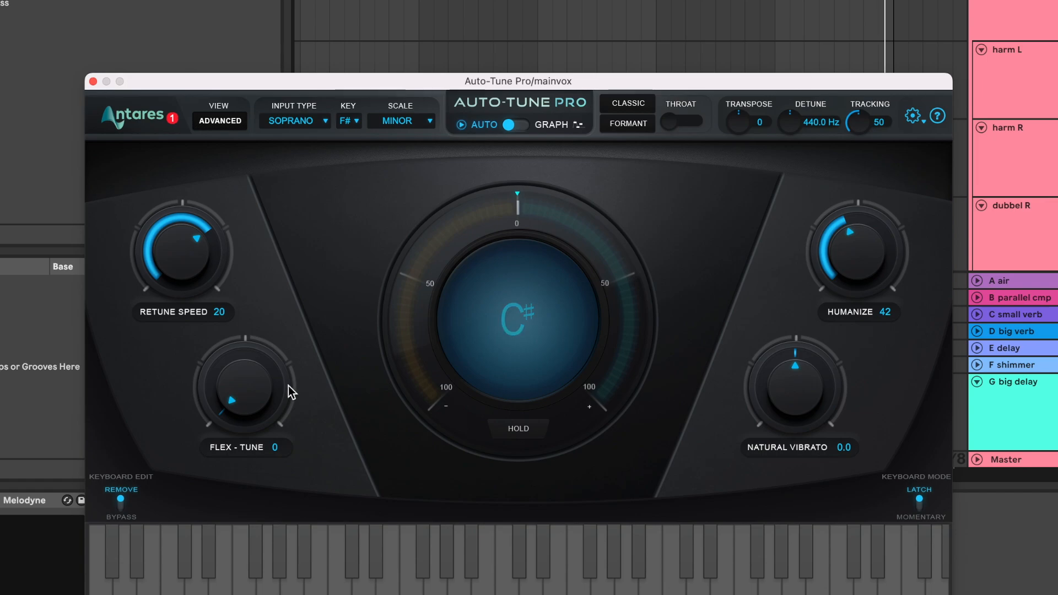
{"action": "left_click_drag", "start_coordinate": [265, 392], "coordinate": [252, 346]}
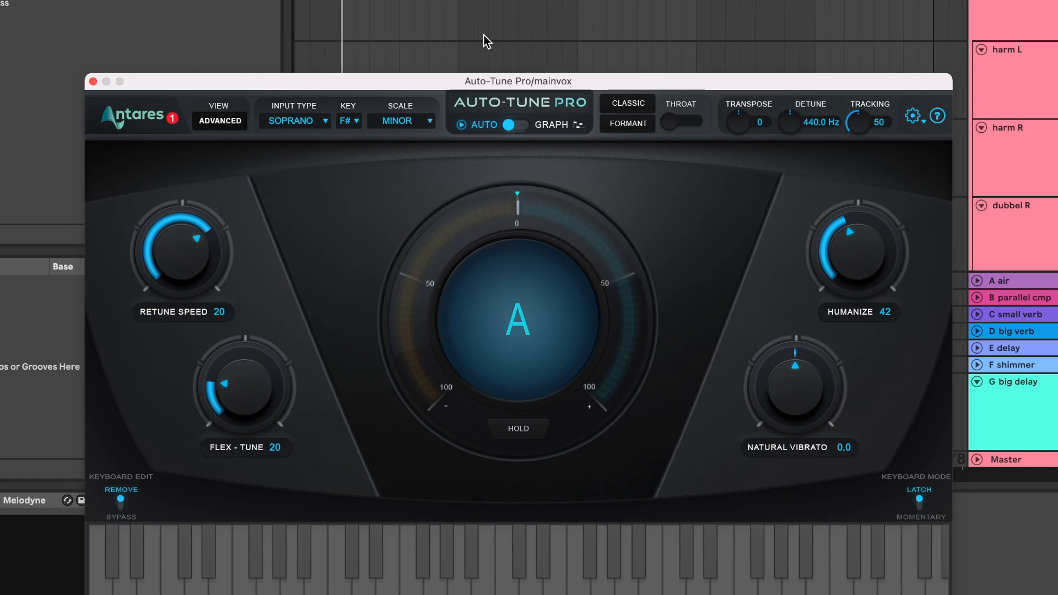
{"action": "left_click_drag", "start_coordinate": [246, 365], "coordinate": [239, 375]}
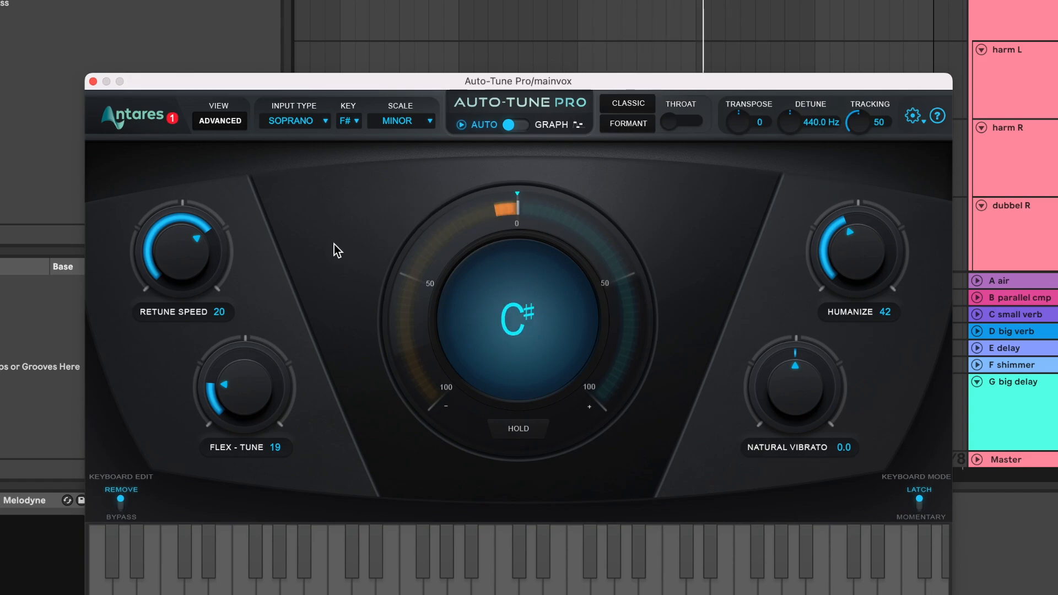
Set the Retune Speed of Auto-Tune Pro to 0 for the hardest pitch correction on the main vox.
{"action": "left_click_drag", "start_coordinate": [201, 244], "coordinate": [202, 252]}
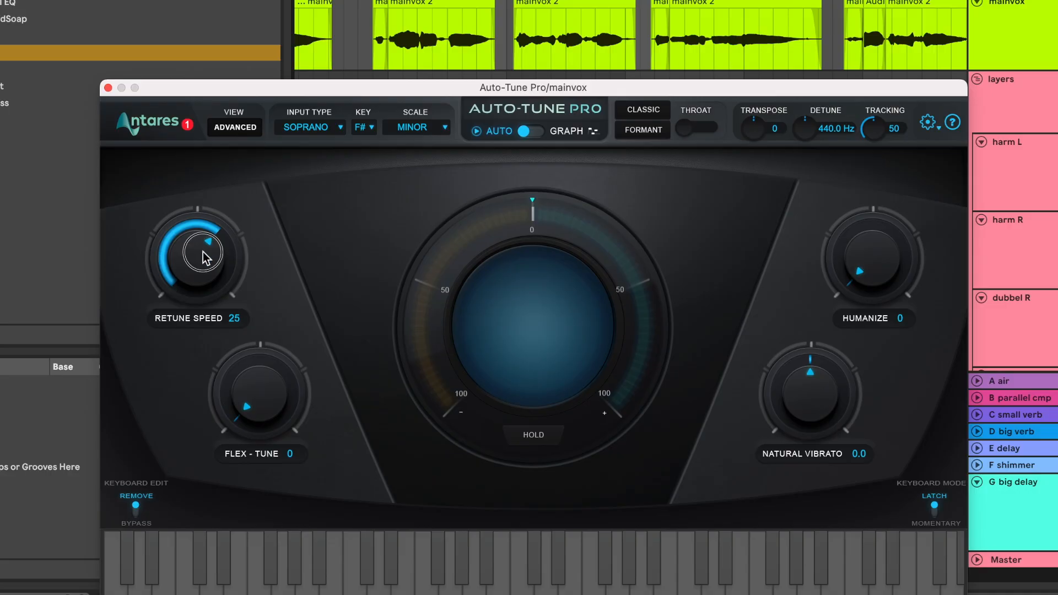
{"action": "left_click_drag", "start_coordinate": [203, 253], "coordinate": [200, 240]}
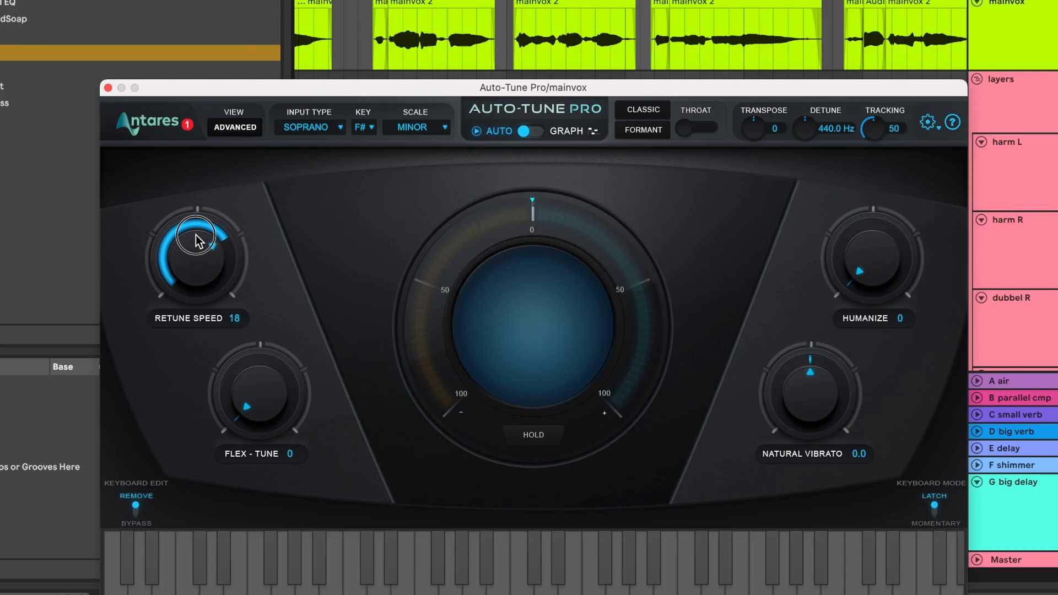
{"action": "left_click_drag", "start_coordinate": [196, 241], "coordinate": [205, 55]}
{"action": "scroll", "coordinate": [630, 39], "scroll_direction": "left", "scroll_amount": 3}
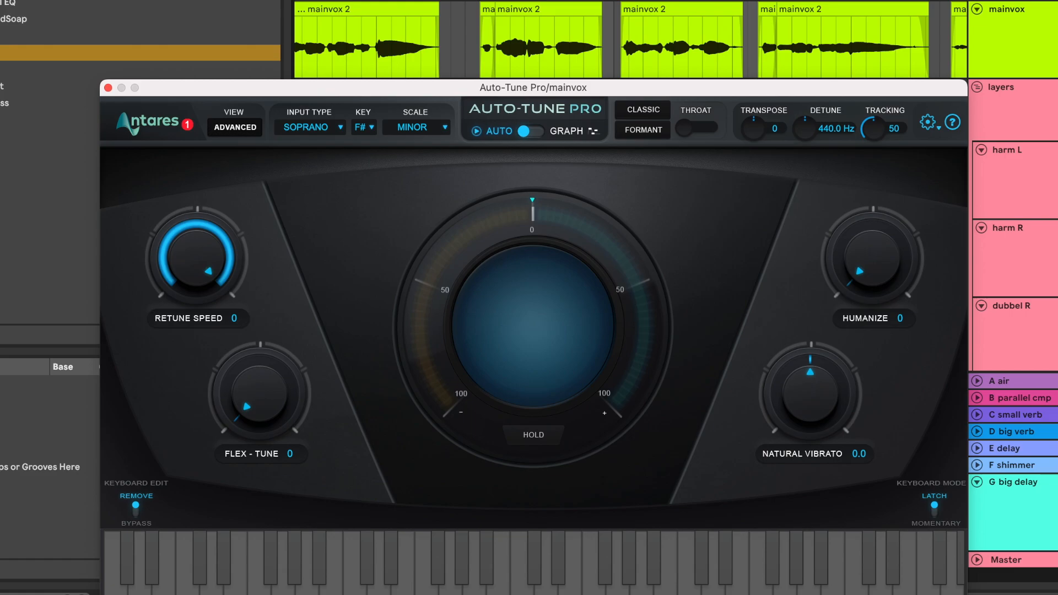
{"action": "scroll", "coordinate": [631, 39], "scroll_direction": "left", "scroll_amount": 3}
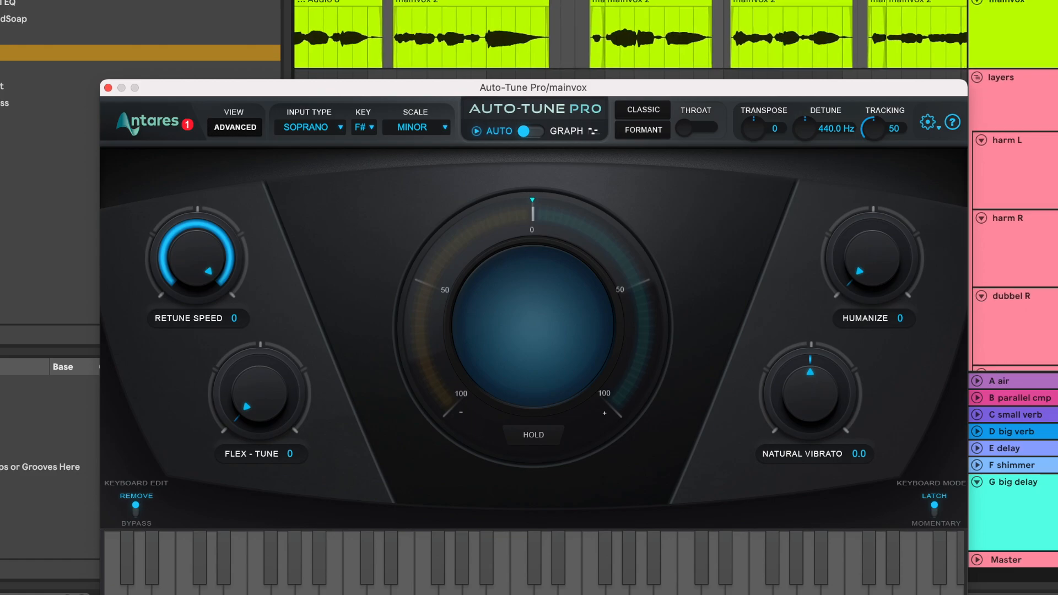
{"action": "scroll", "coordinate": [630, 38], "scroll_direction": "left", "scroll_amount": 2}
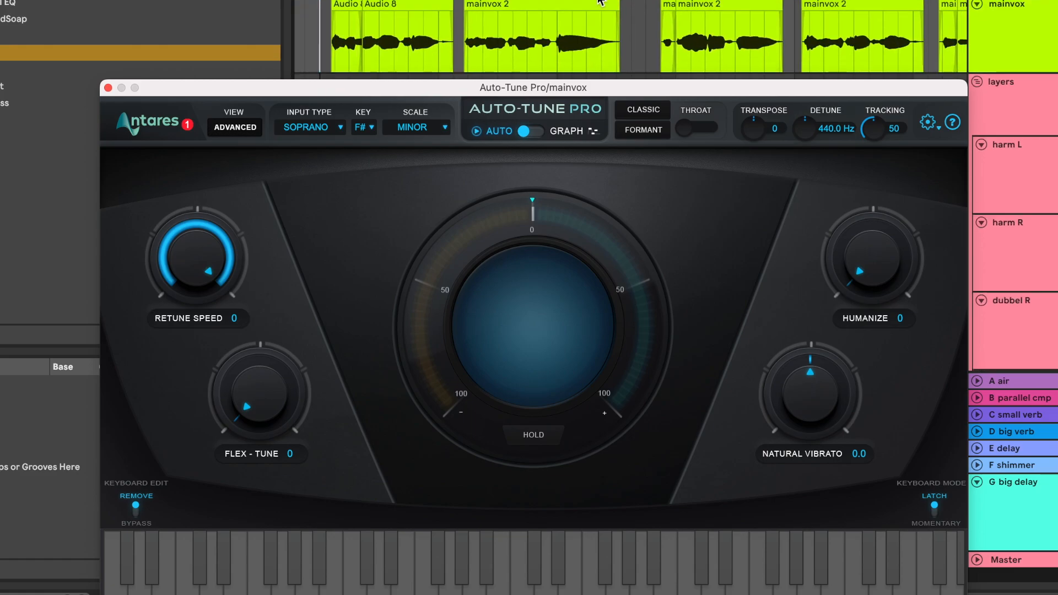